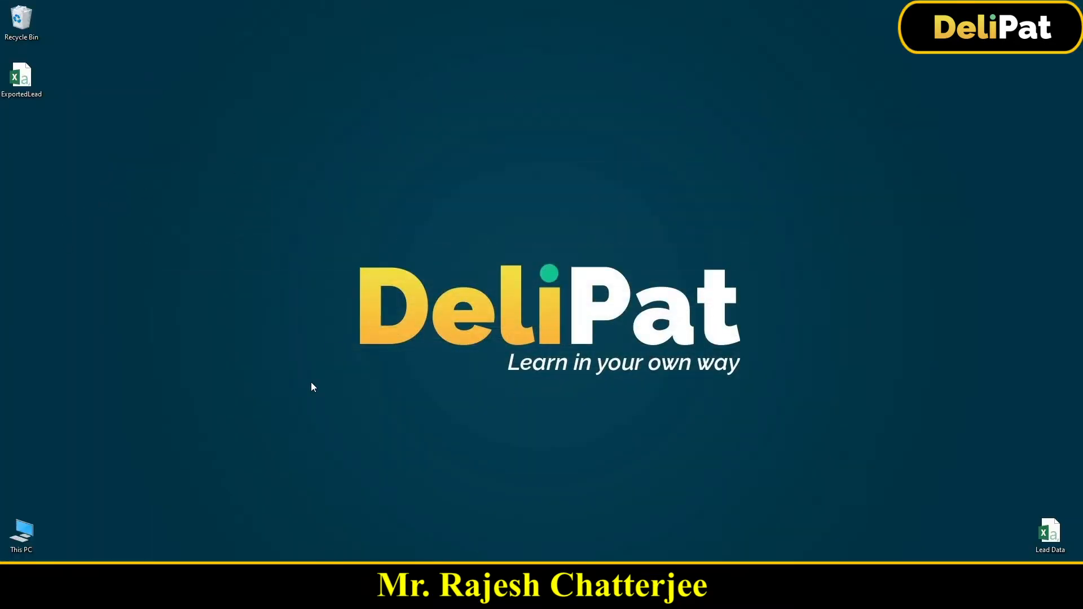
# - Open the ExportedLead file from the desktop in Excel and widen the Id column to read the record IDs
pyautogui.doubleClick(31, 94)
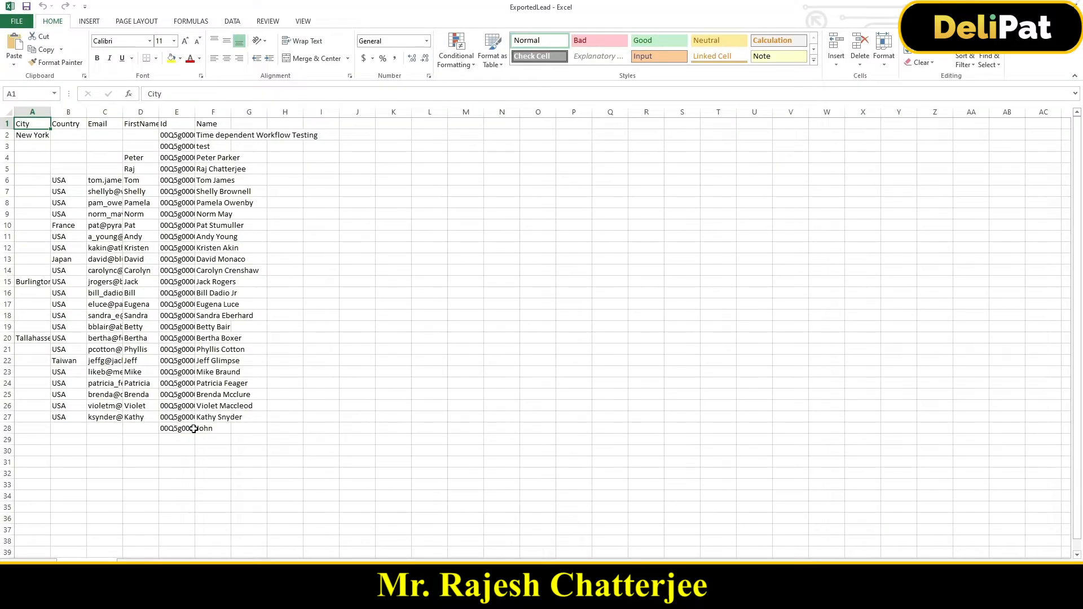
pyautogui.moveTo(196, 112); pyautogui.dragTo(245, 112)
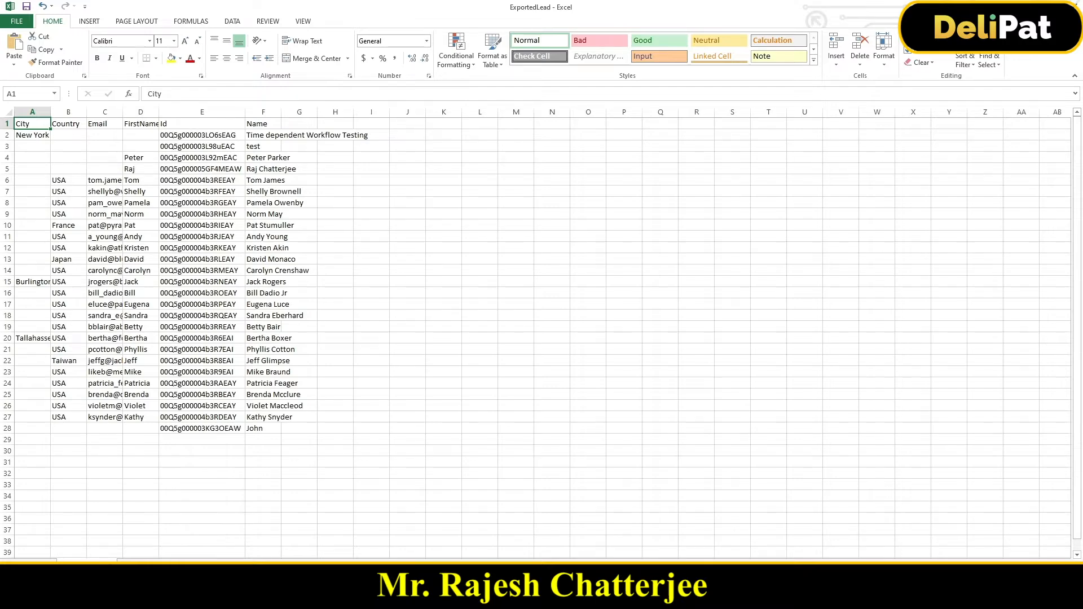
pyautogui.click(1042, 7)
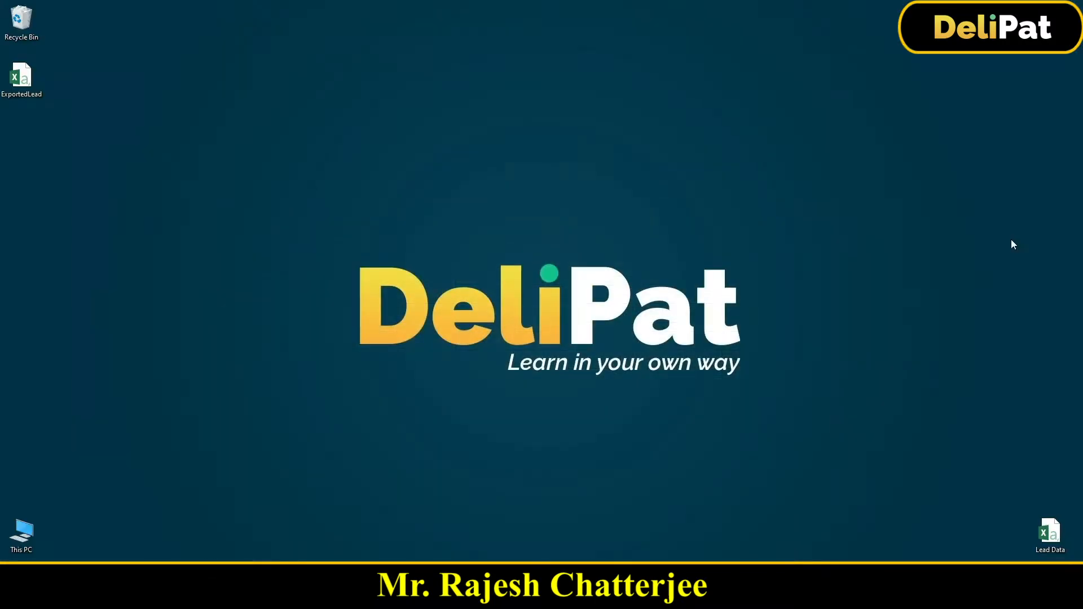
# - Open the Lead Data file from the desktop, widen its columns to read the lead records, and leave it unsaved
pyautogui.doubleClick(1050, 535)
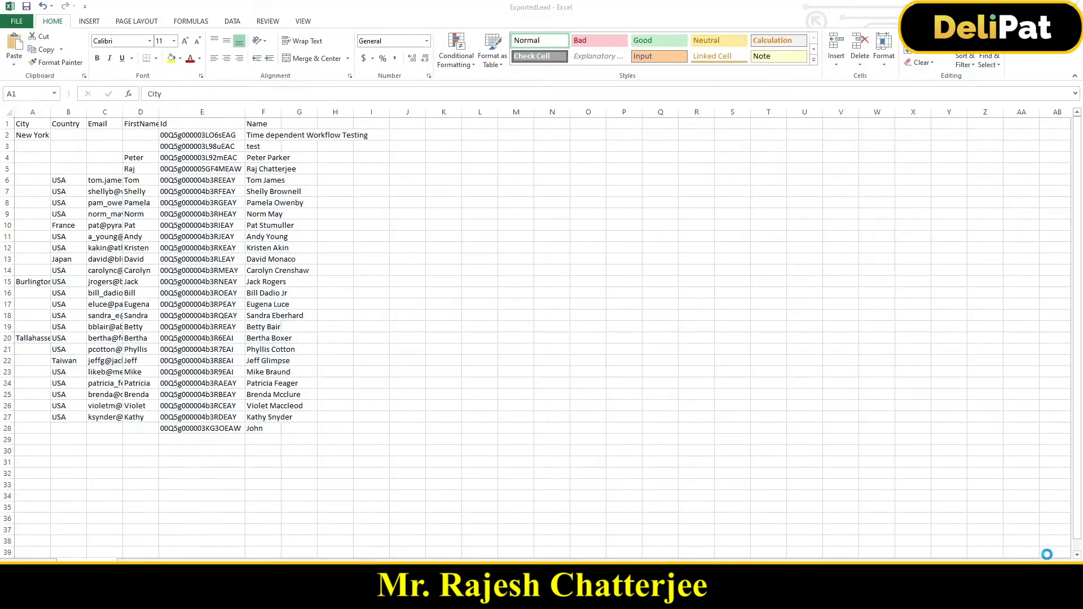
pyautogui.moveTo(51, 112); pyautogui.dragTo(184, 117)
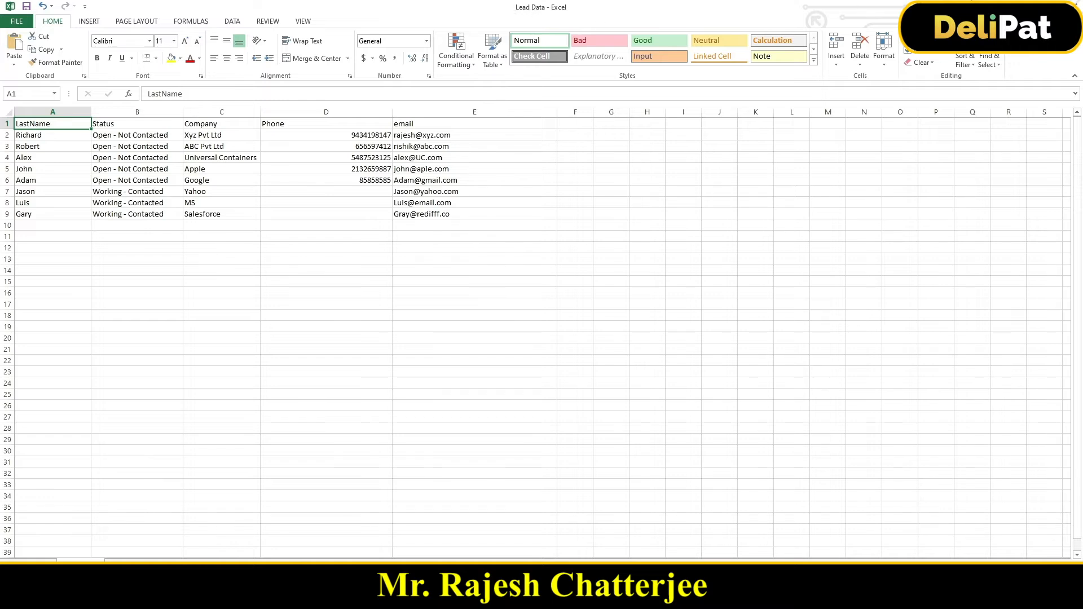
pyautogui.click(1077, 6)
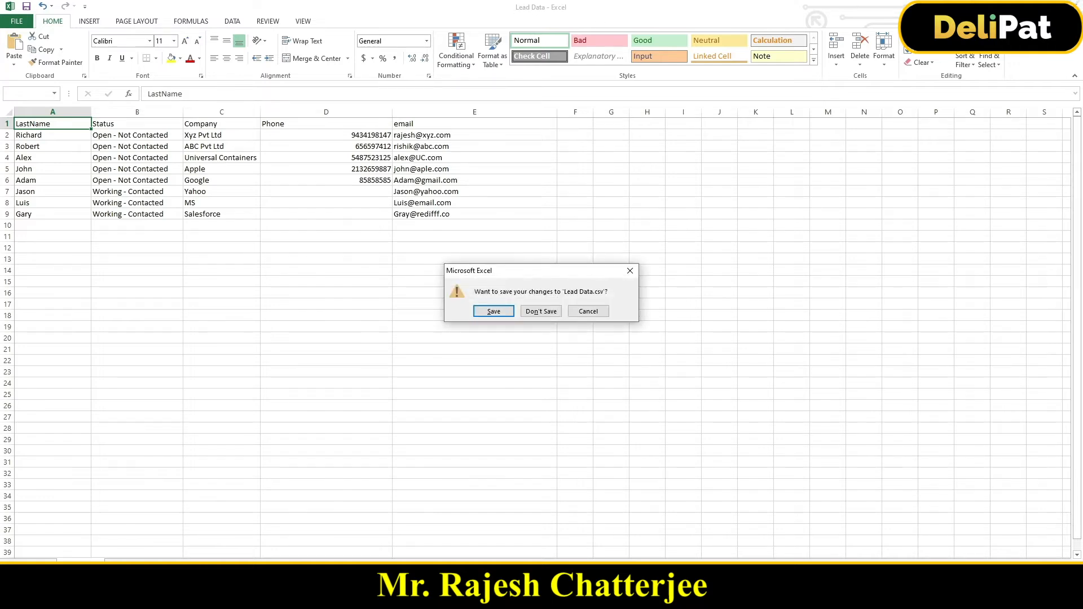
pyautogui.click(631, 273)
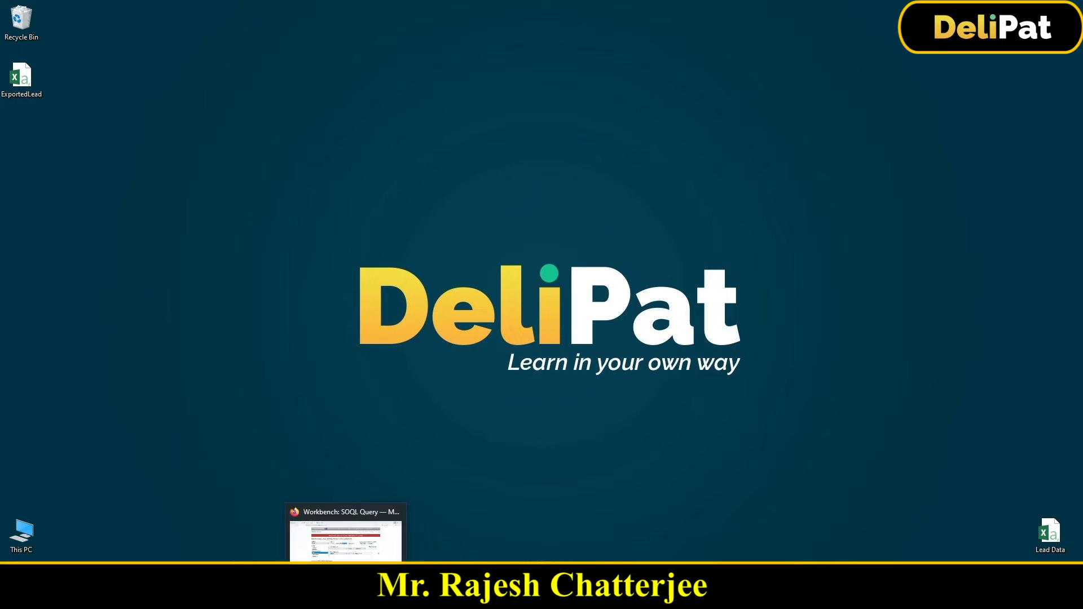
# - Switch to Workbench in Firefox and open the data Insert page, keeping Lead as the object type
pyautogui.click(346, 598)
pyautogui.moveTo(573, 78)
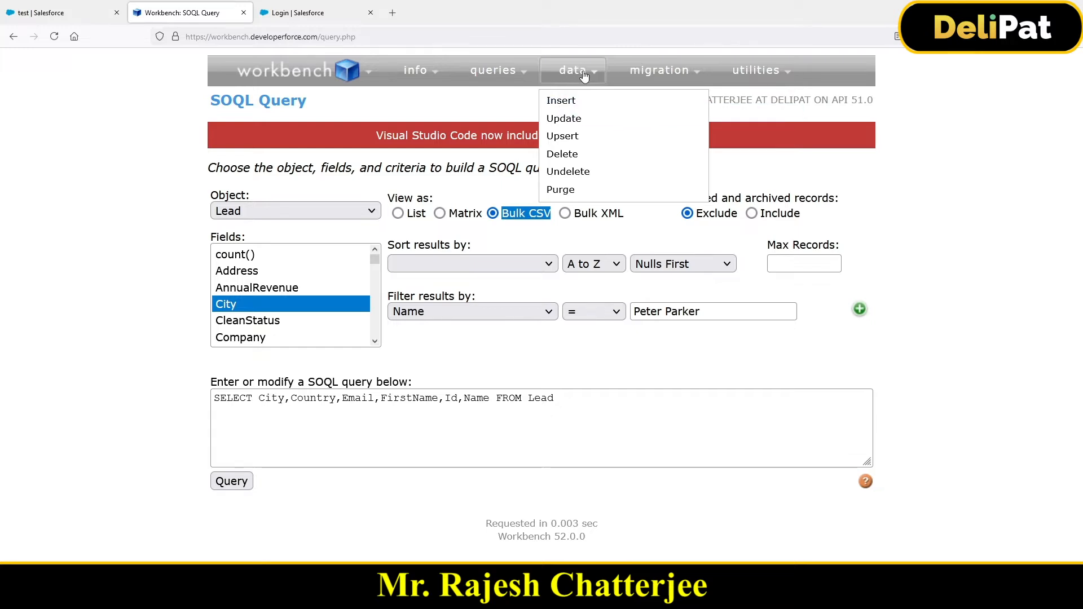
pyautogui.click(564, 104)
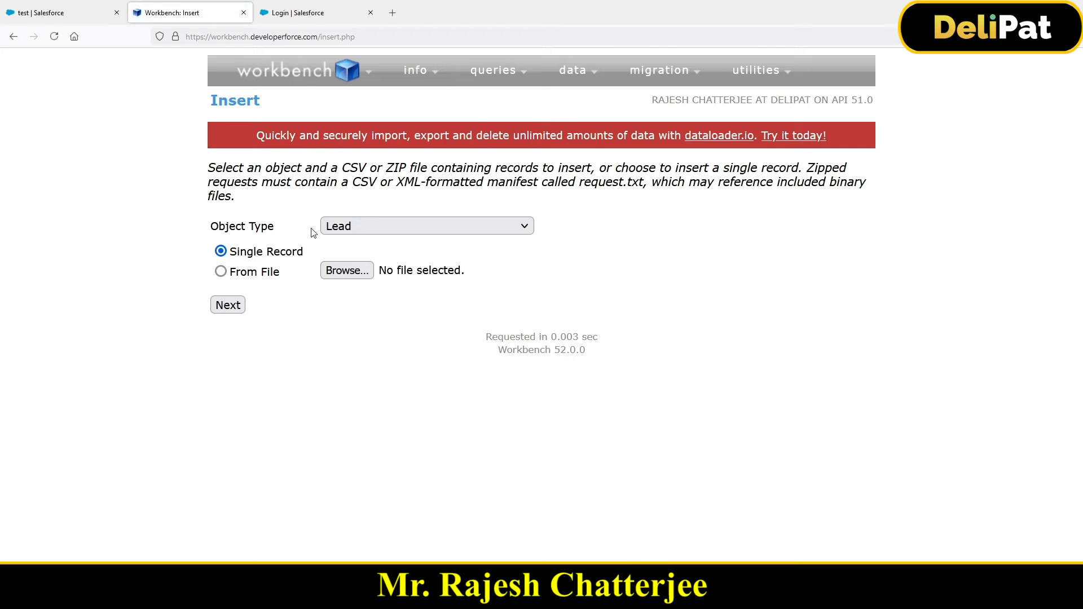
pyautogui.moveTo(208, 228); pyautogui.dragTo(281, 236)
pyautogui.click(334, 232)
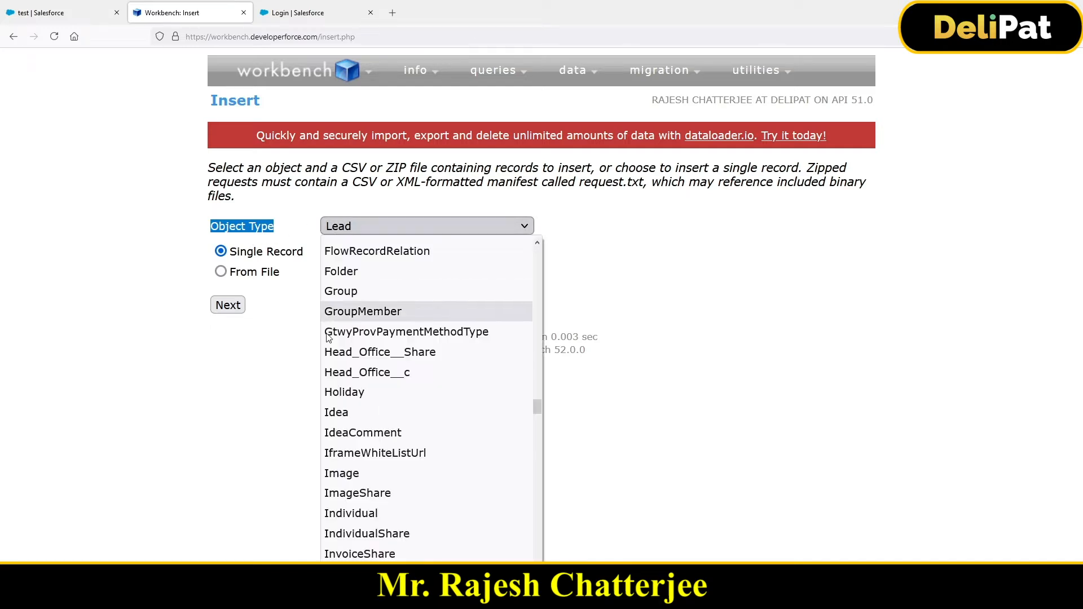
pyautogui.click(302, 228)
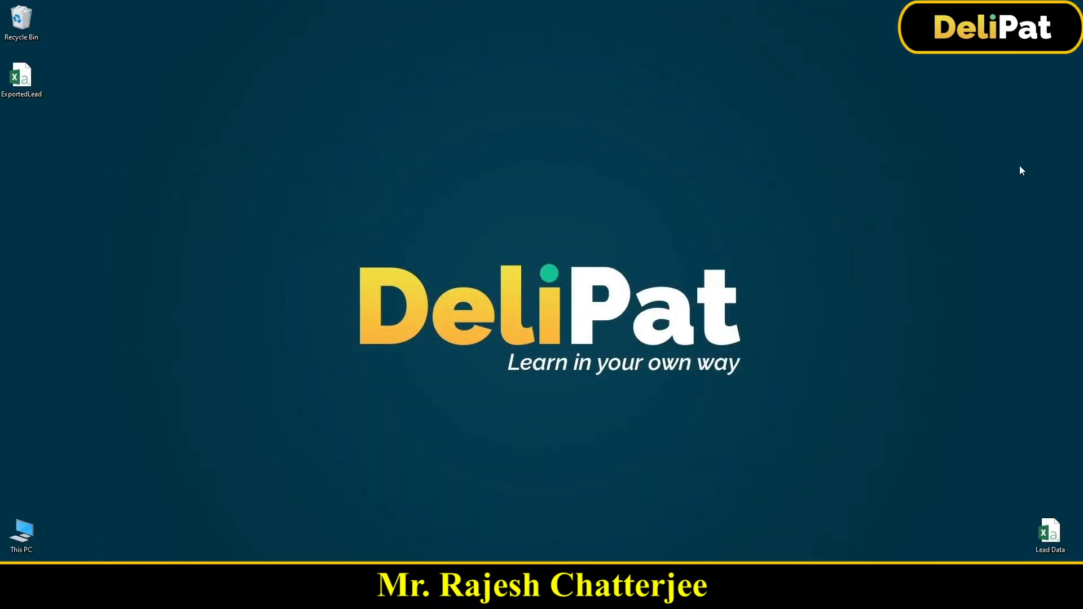
# - Set the insert source to From File, choose Lead Data.csv from the Desktop, and continue to field mapping
pyautogui.moveTo(1051, 534)
pyautogui.mouseDown()
pyautogui.moveTo(1030, 469)
pyautogui.moveTo(1053, 533)
pyautogui.mouseUp()
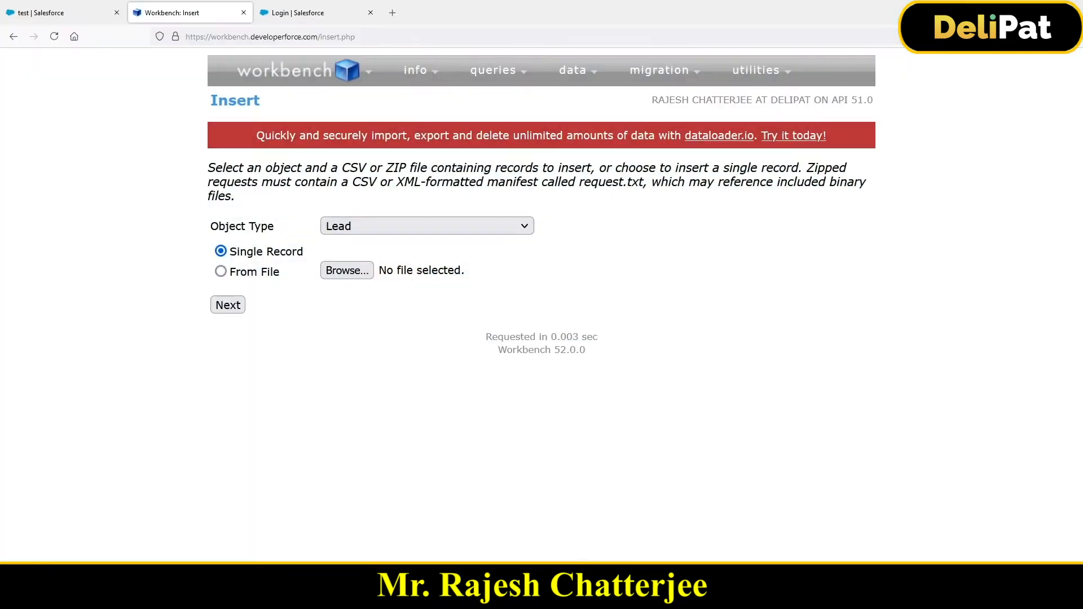
pyautogui.moveTo(574, 70)
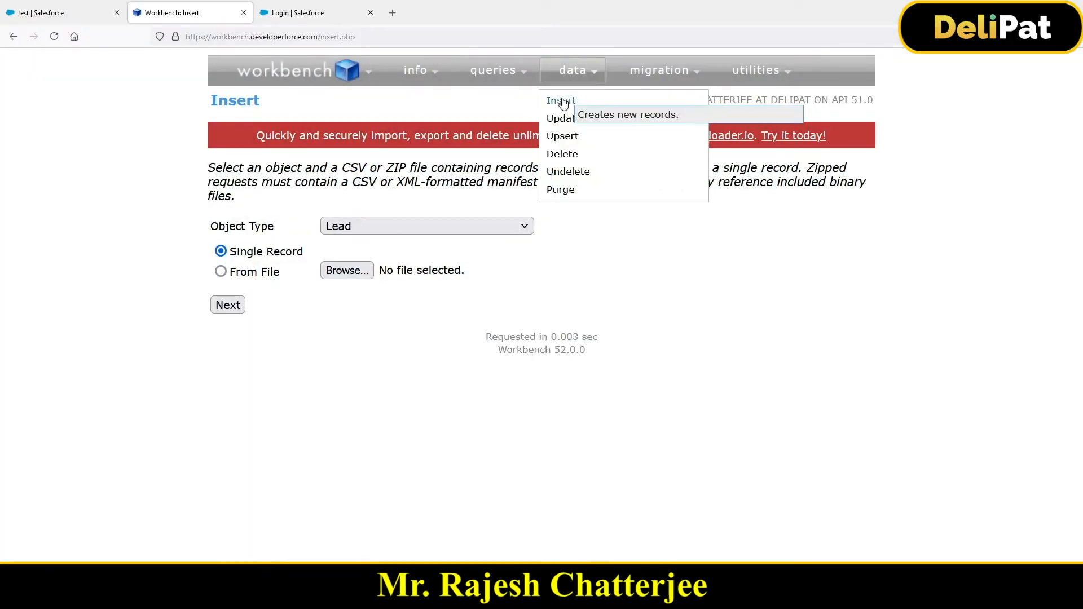
pyautogui.click(222, 273)
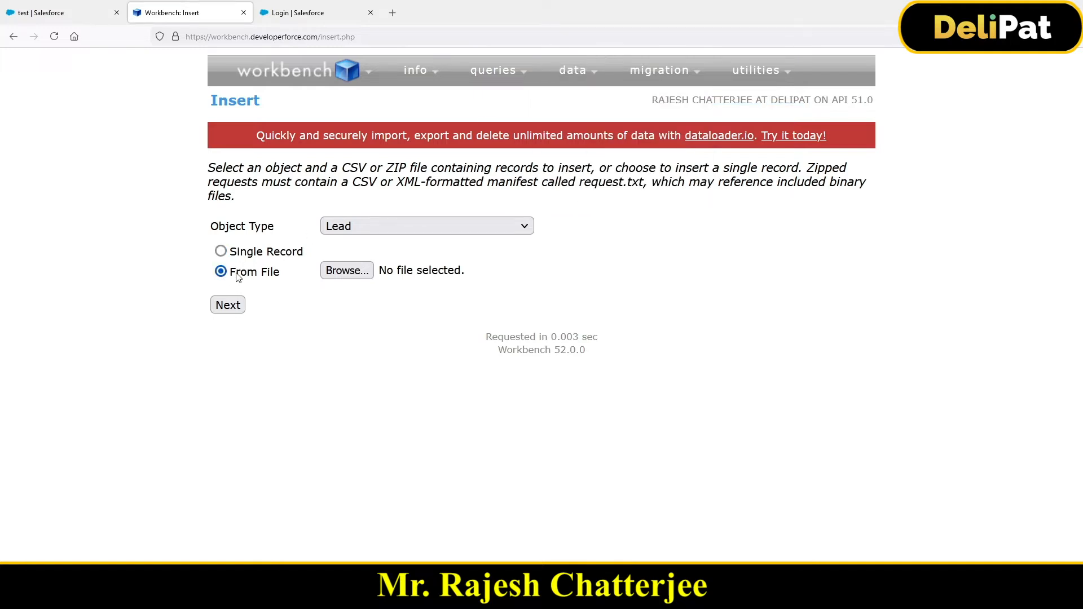
pyautogui.moveTo(236, 275); pyautogui.dragTo(286, 273)
pyautogui.click(341, 276)
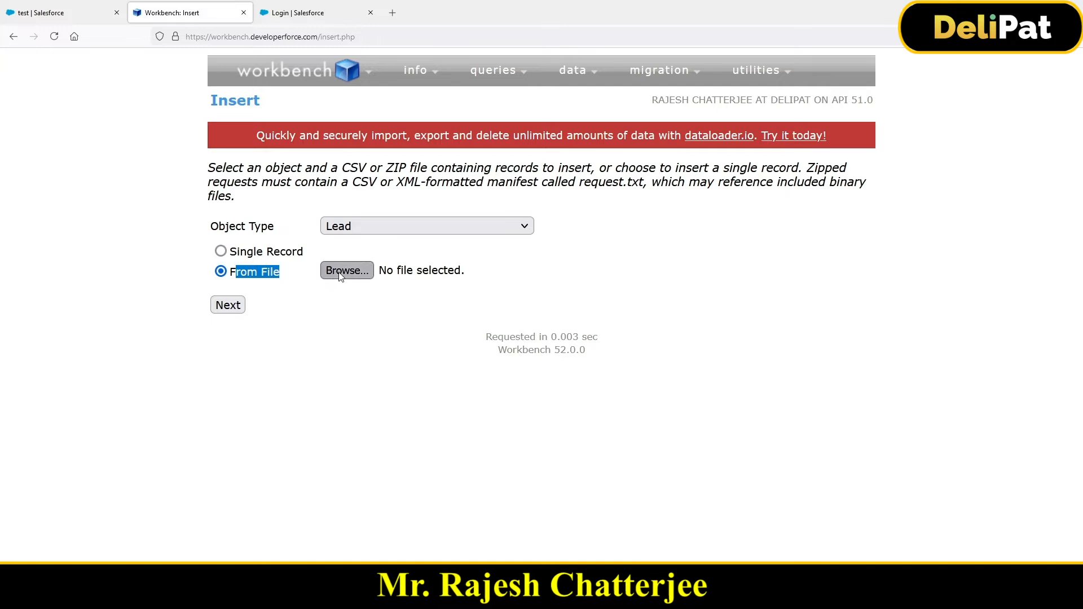
pyautogui.click(193, 99)
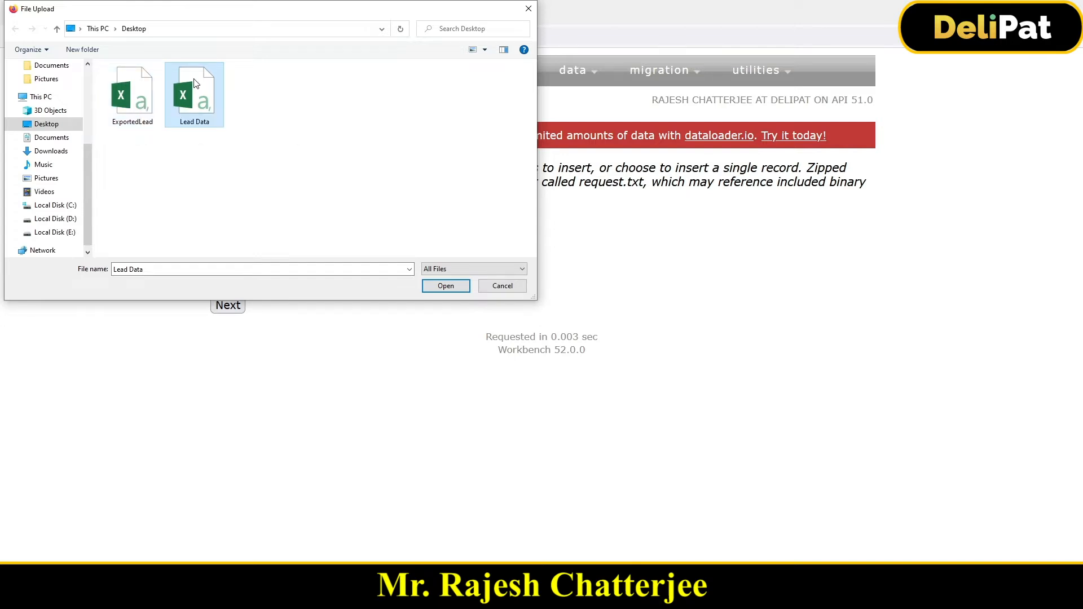
pyautogui.click(444, 286)
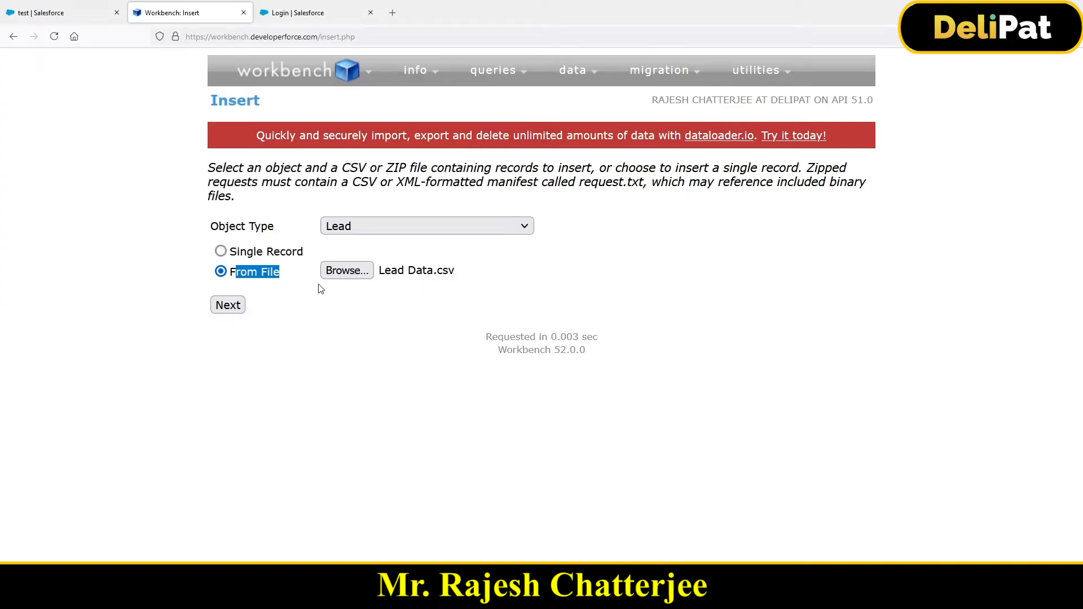
pyautogui.click(240, 306)
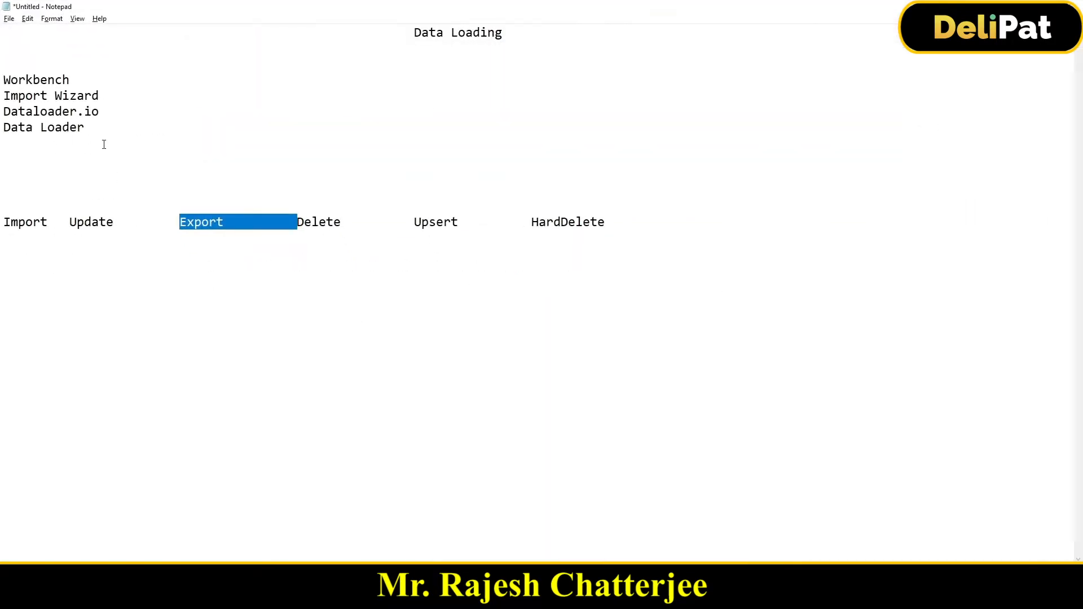
# - Review the list of data loading tools in the Notepad notes, from Workbench to Data Loader
pyautogui.moveTo(104, 145); pyautogui.dragTo(3, 76)
pyautogui.click(40, 83)
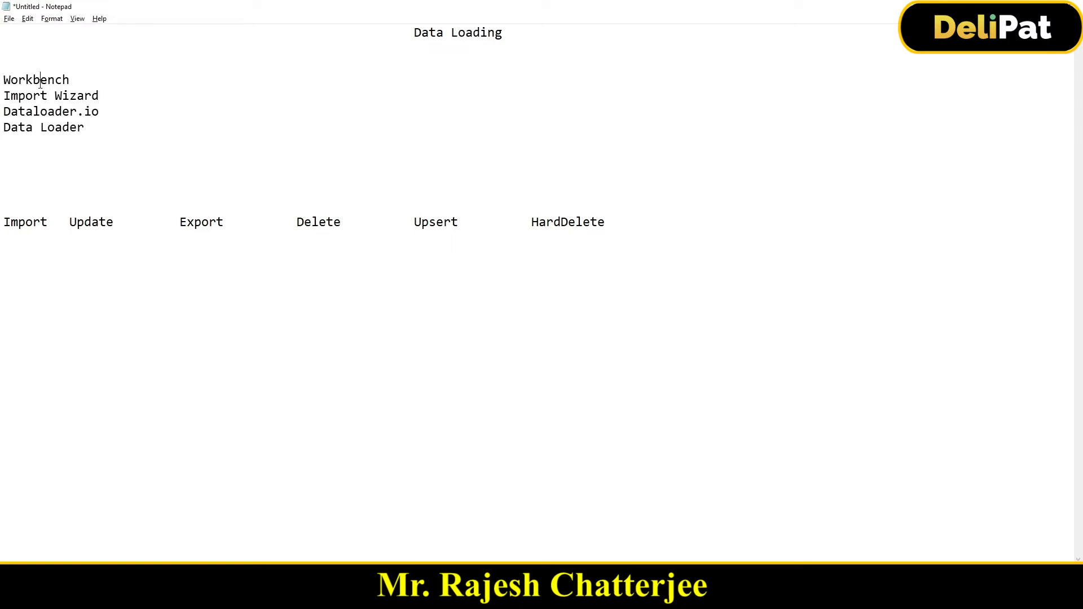
pyautogui.doubleClick(40, 84)
pyautogui.moveTo(8, 102); pyautogui.dragTo(93, 111)
pyautogui.click(53, 114)
pyautogui.hotkey('alt', 'Tab')
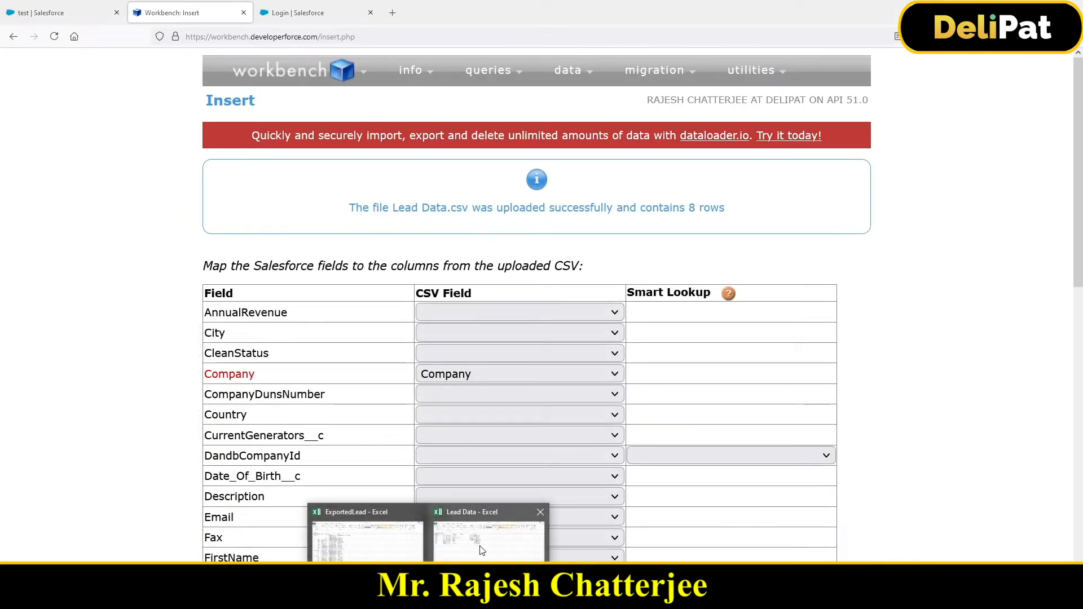
# - Check the column headers in the Lead Data workbook and open Setup from the Salesforce tab in Firefox
pyautogui.click(483, 545)
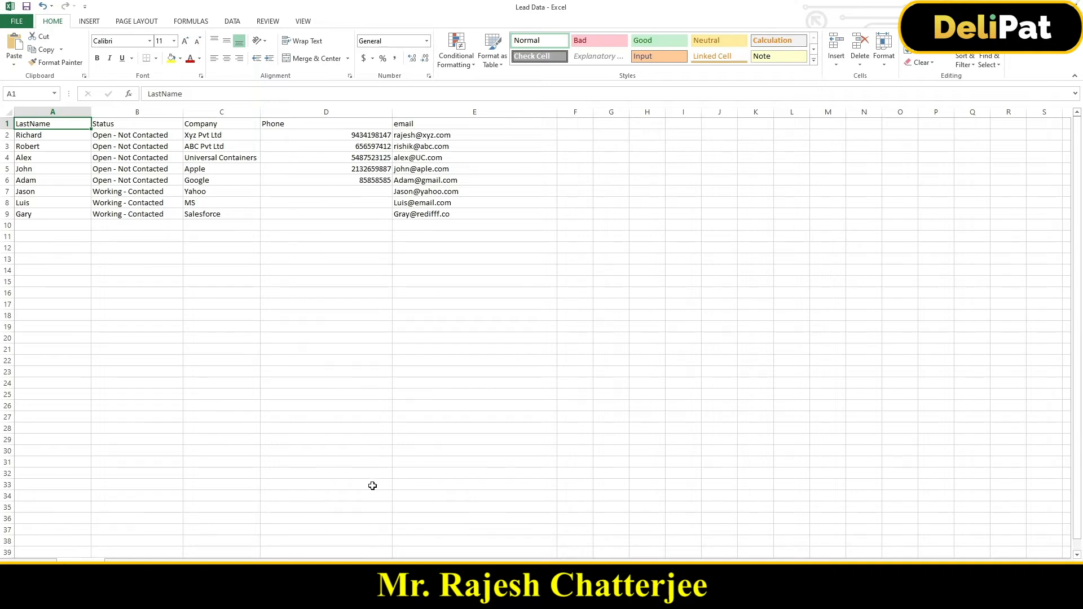
pyautogui.click(356, 598)
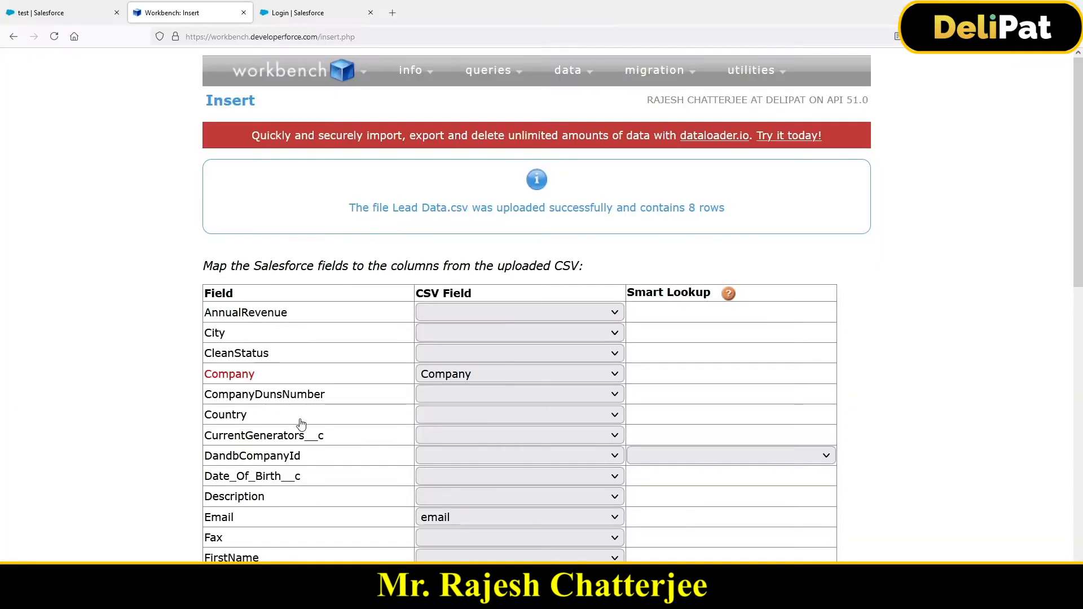
pyautogui.click(97, 21)
pyautogui.click(998, 65)
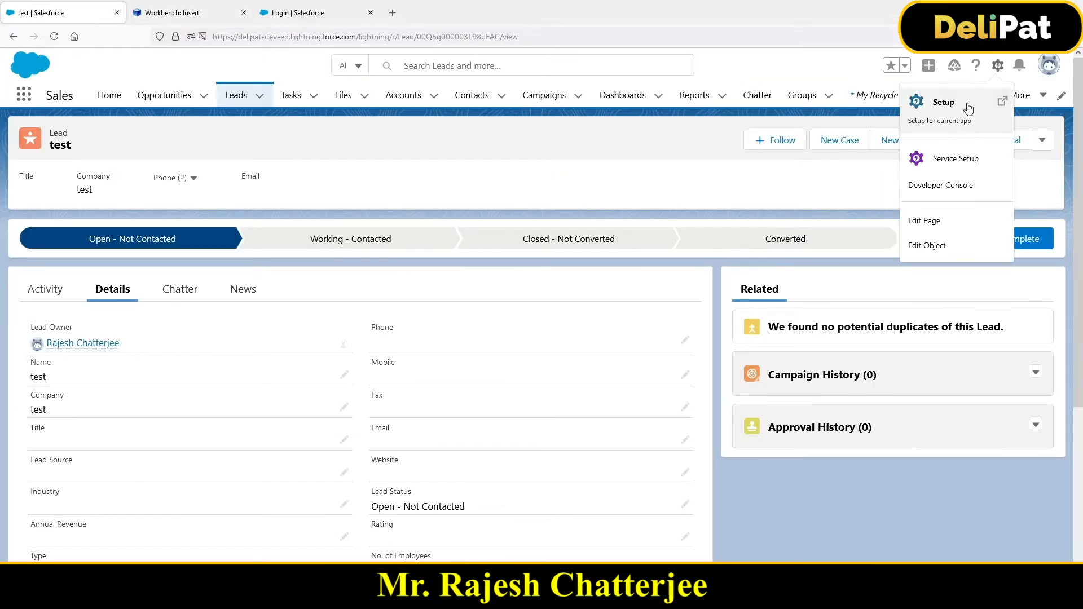
pyautogui.click(959, 118)
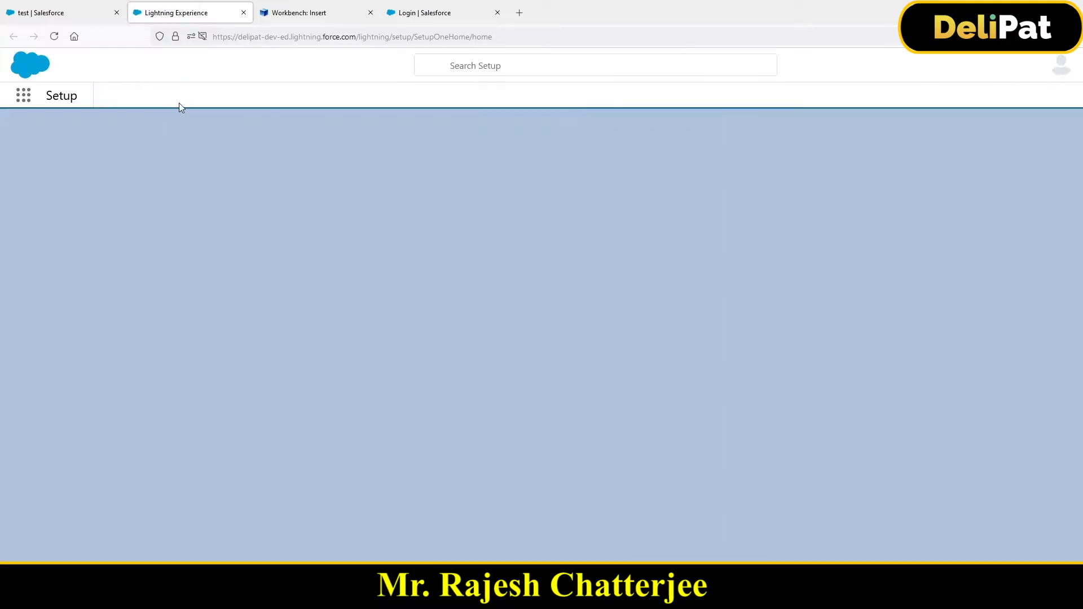
# - Find the Lead object in Object Manager by searching for "lead" and open its Fields & Relationships
pyautogui.click(179, 101)
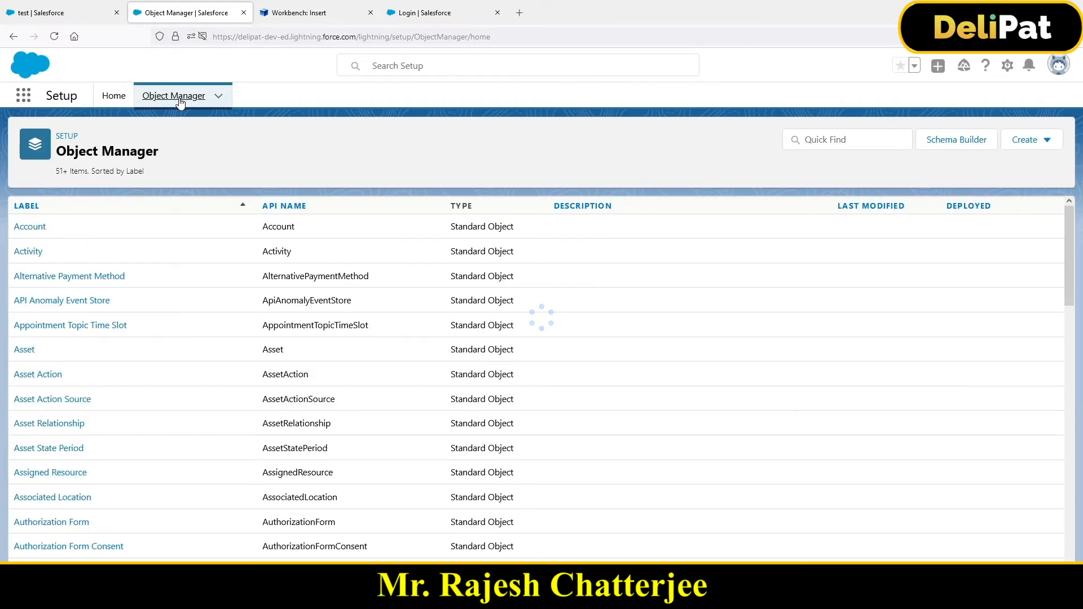
pyautogui.click(826, 145)
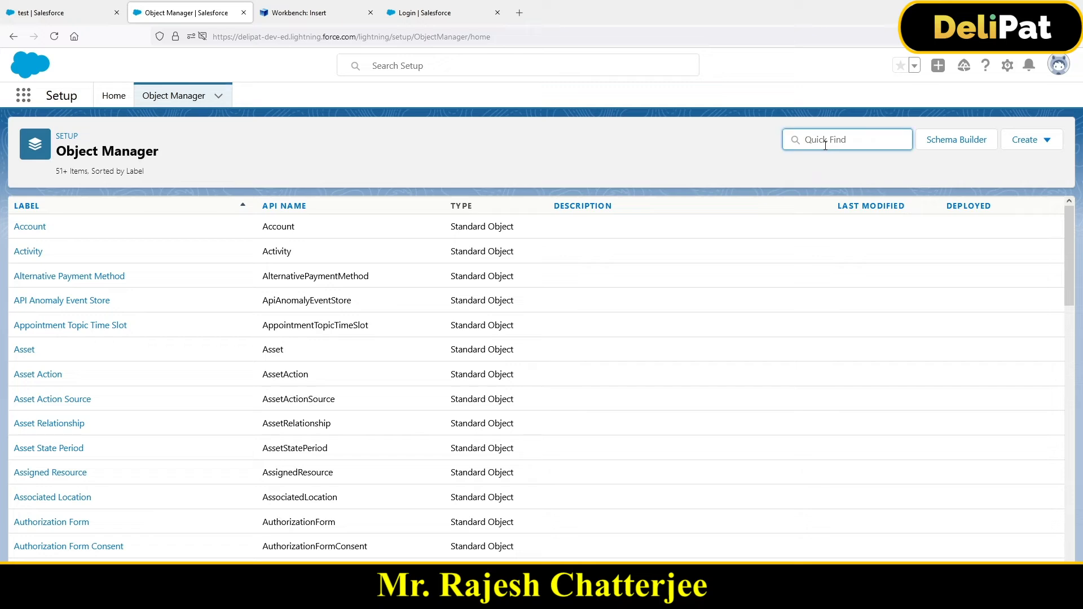
pyautogui.write('I')
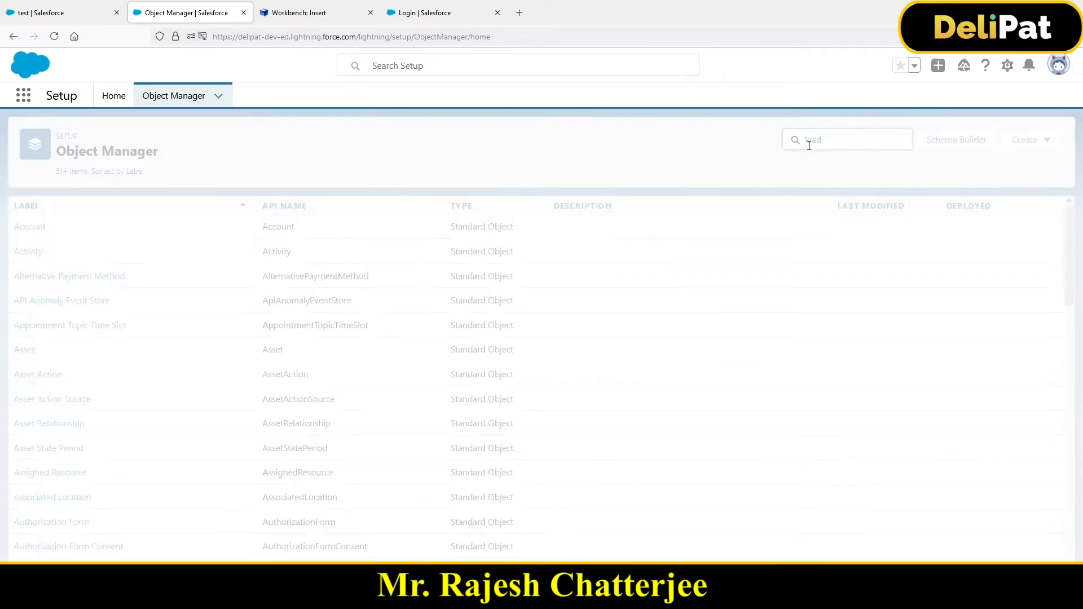
pyautogui.click(24, 232)
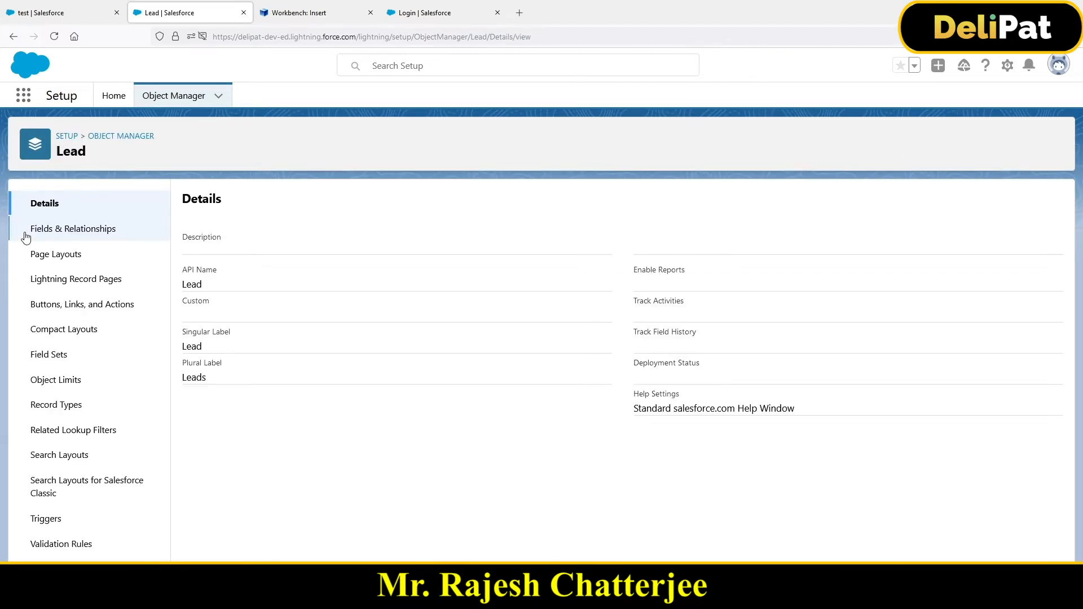
pyautogui.click(64, 236)
# - Switch to the Lead Data workbook in Excel and check the Status column header in cell B1
pyautogui.hotkey('alt', 'Tab')
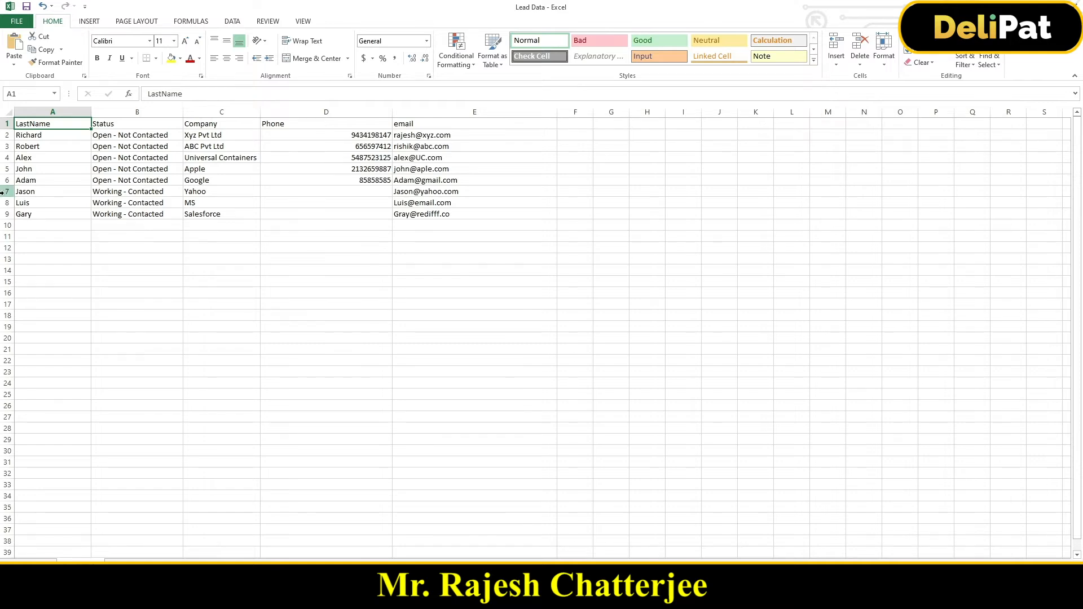
pyautogui.click(110, 125)
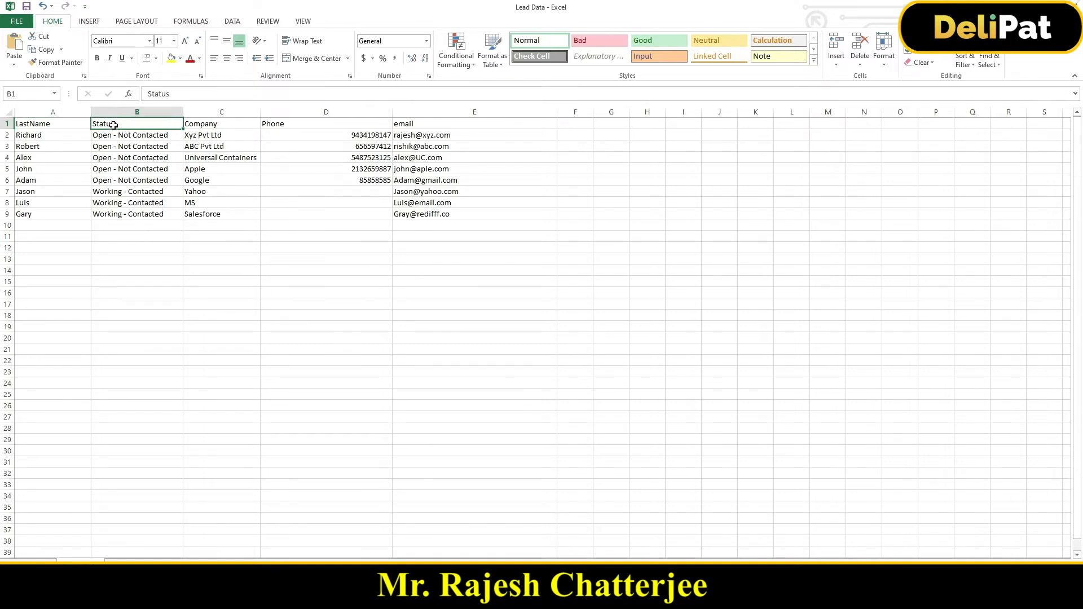
pyautogui.hotkey('alt', 'Tab')
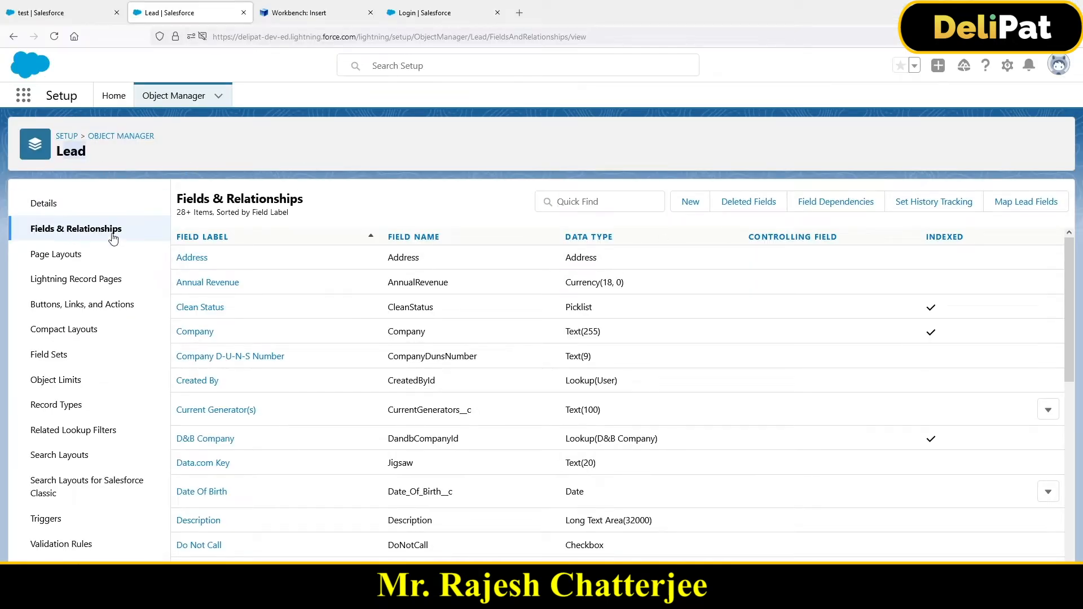
# - Search the Lead fields for "status" and compare the Lead Status field's name with the Lead Data column header
pyautogui.click(625, 202)
pyautogui.write('st')
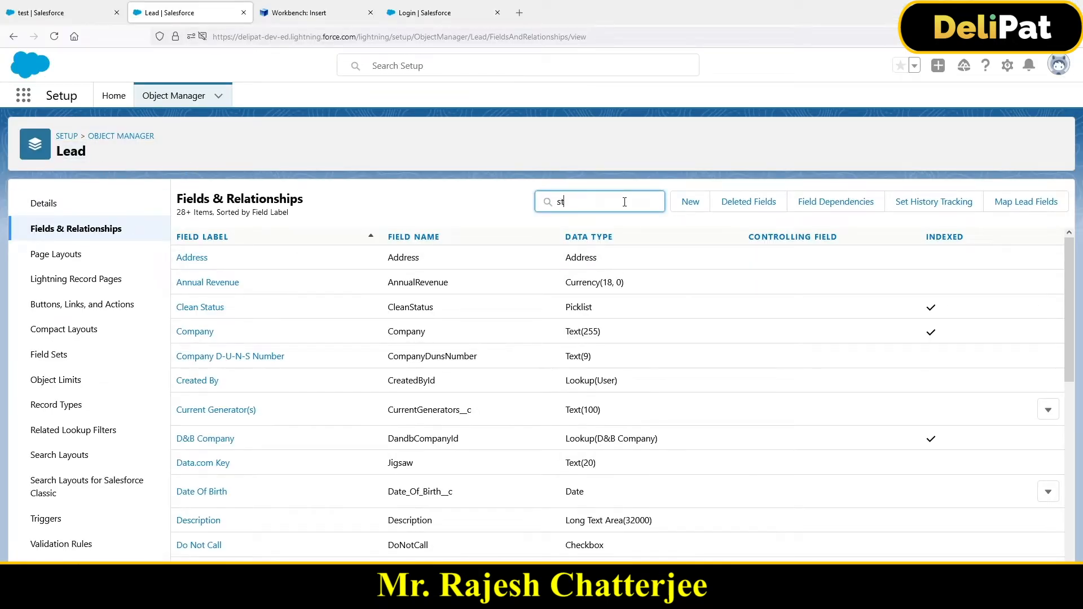
pyautogui.write('atus')
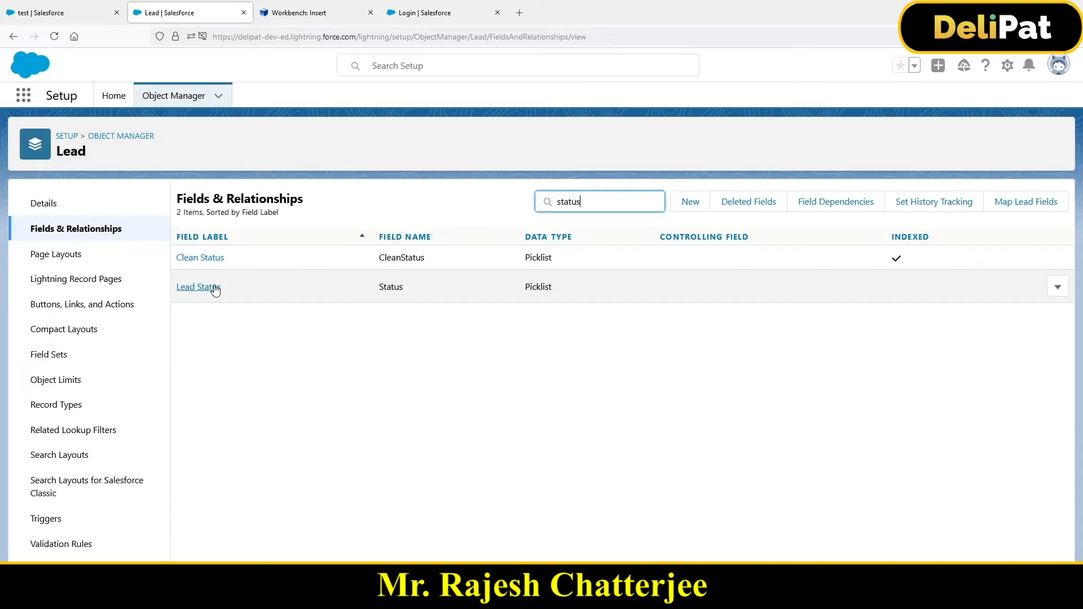
pyautogui.doubleClick(386, 287)
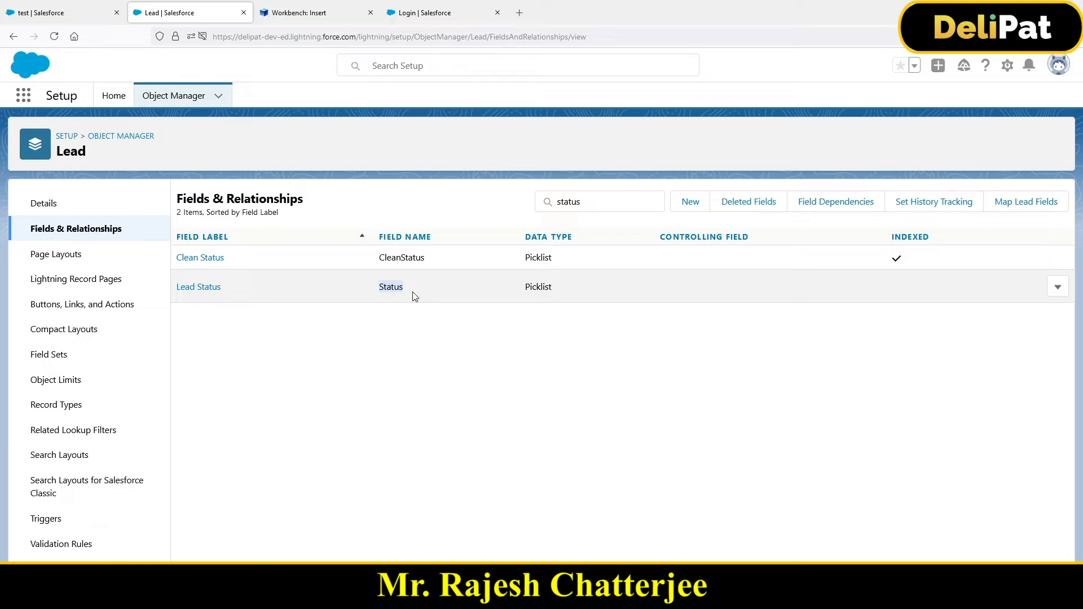
pyautogui.hotkey('alt', 'Tab')
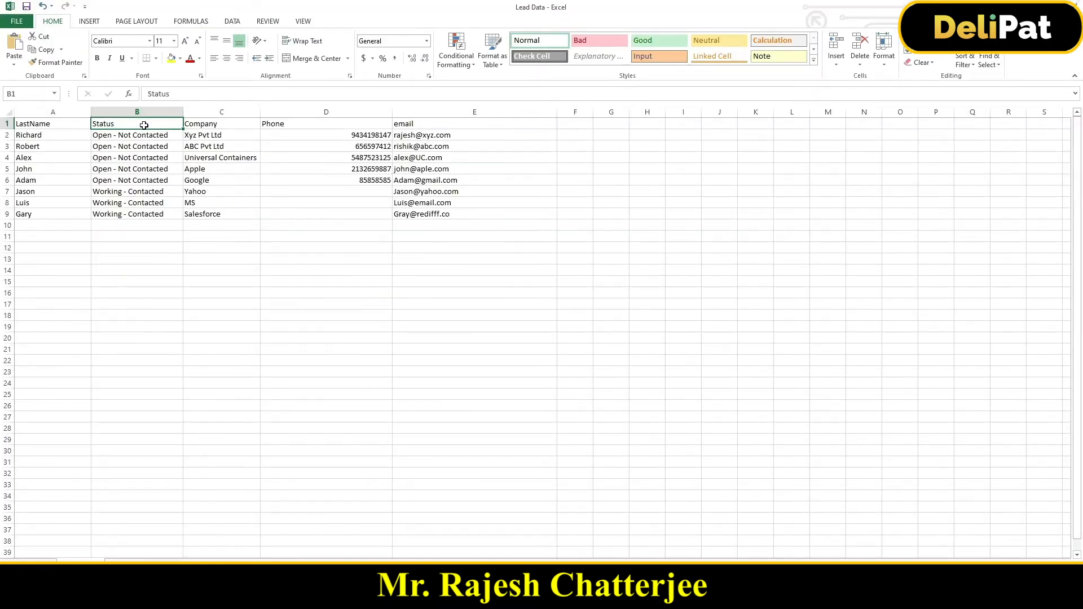
# - Compare the Lead Status field's label and field name in Salesforce with the Status column header in the Lead Data workbook
pyautogui.hotkey('alt', 'Tab')
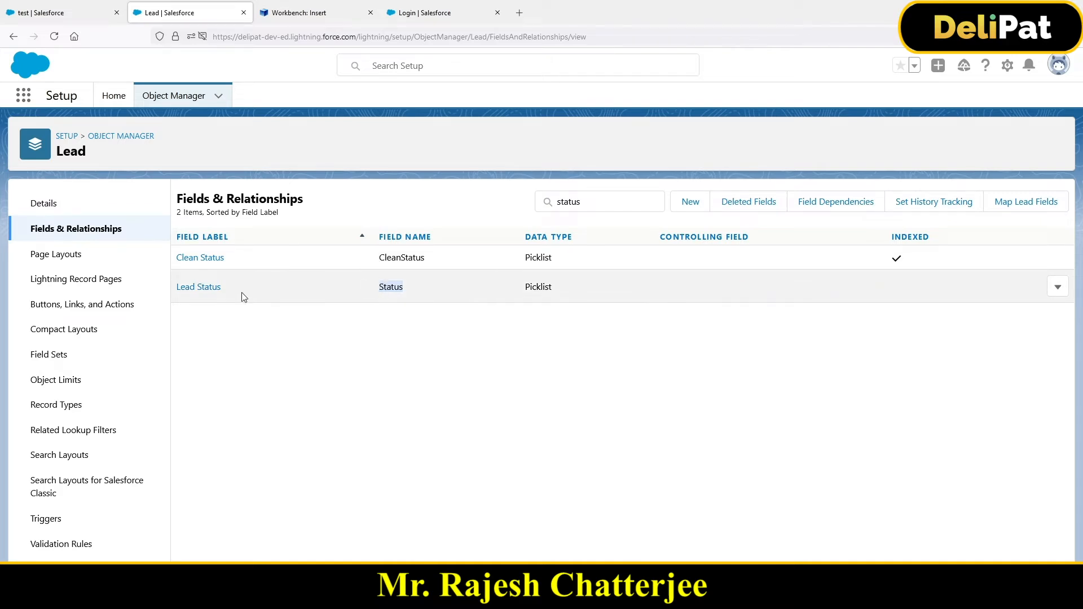
pyautogui.moveTo(230, 292); pyautogui.dragTo(176, 290)
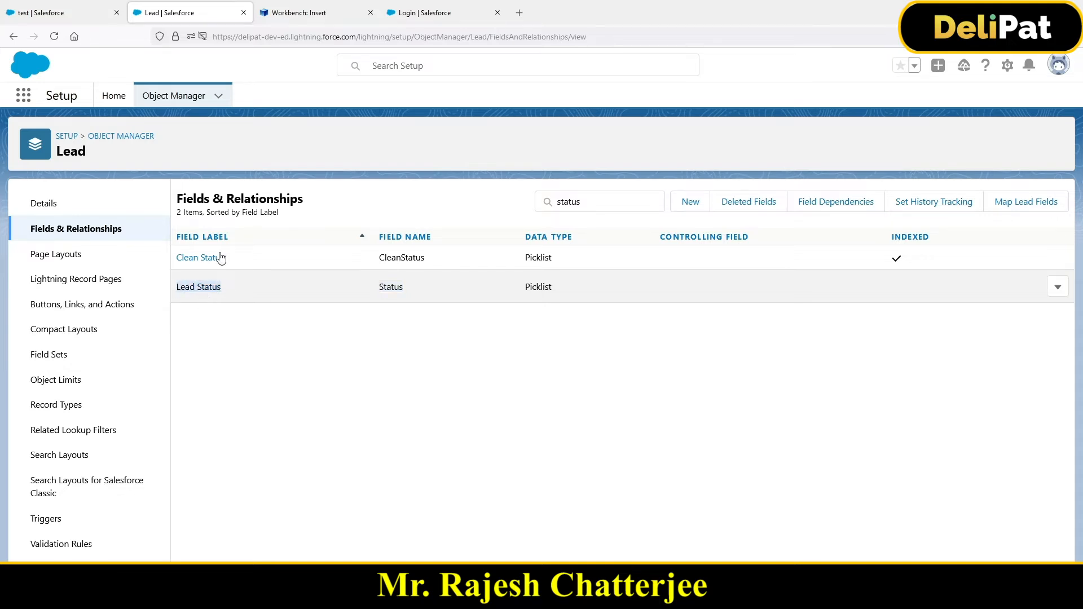
pyautogui.click(68, 9)
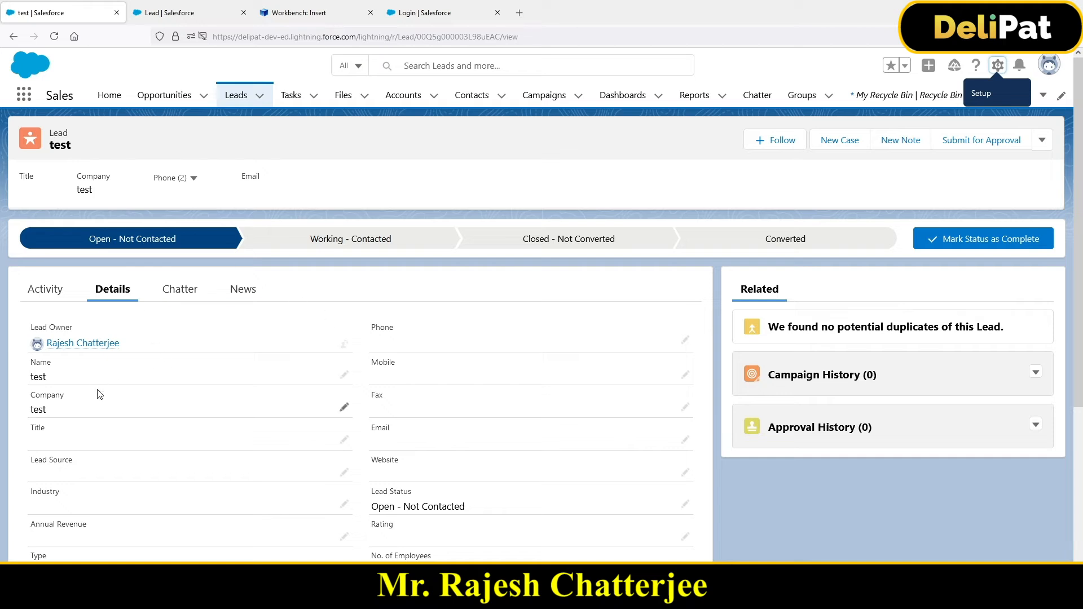
pyautogui.click(189, 17)
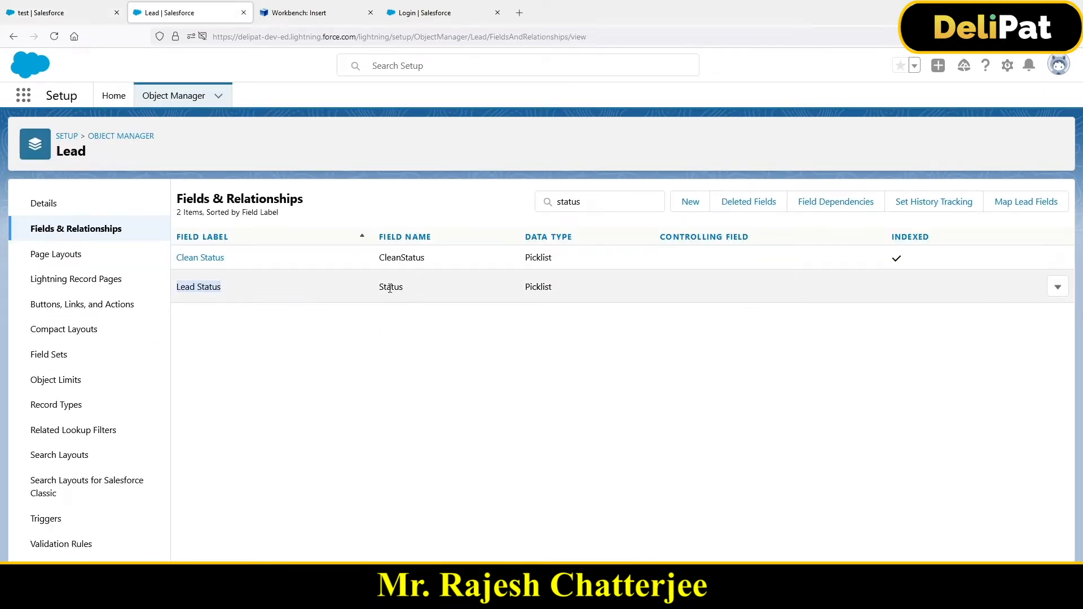
pyautogui.moveTo(377, 287); pyautogui.dragTo(404, 302)
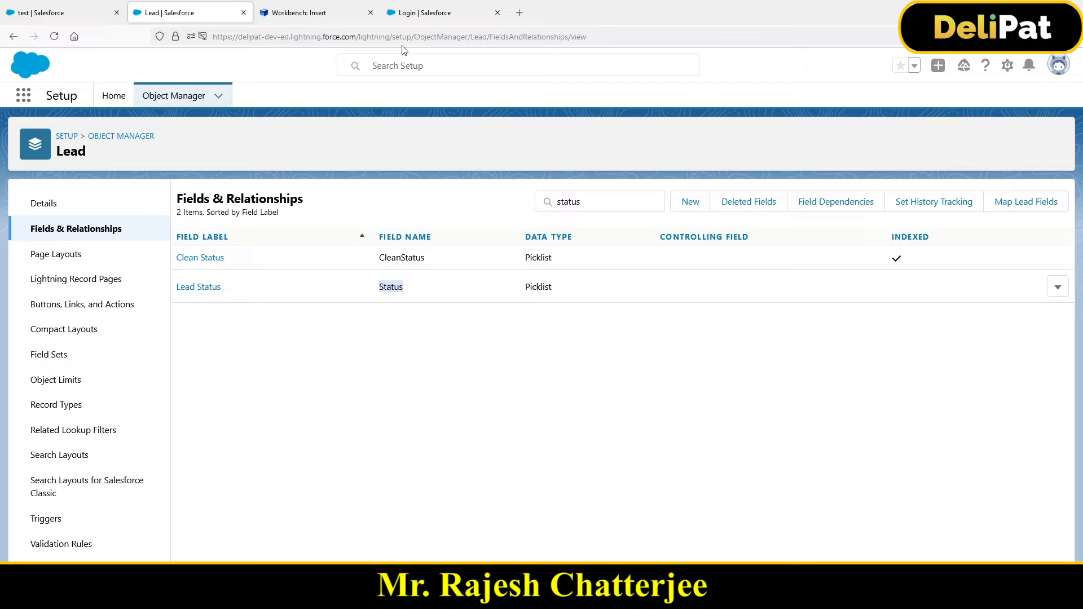
pyautogui.hotkey('alt', 'Tab')
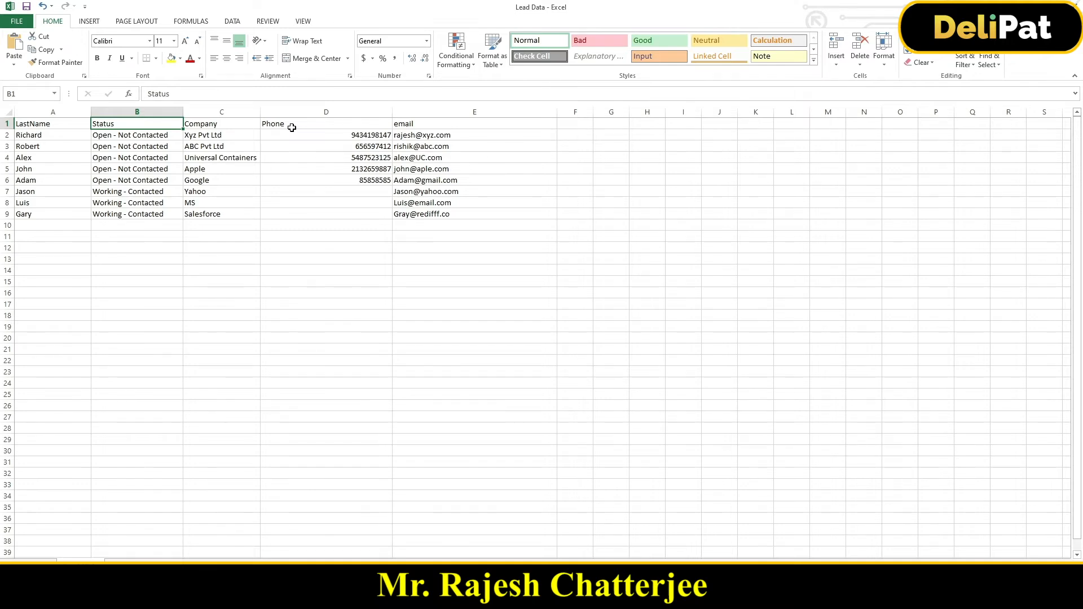
pyautogui.hotkey('alt', 'Tab')
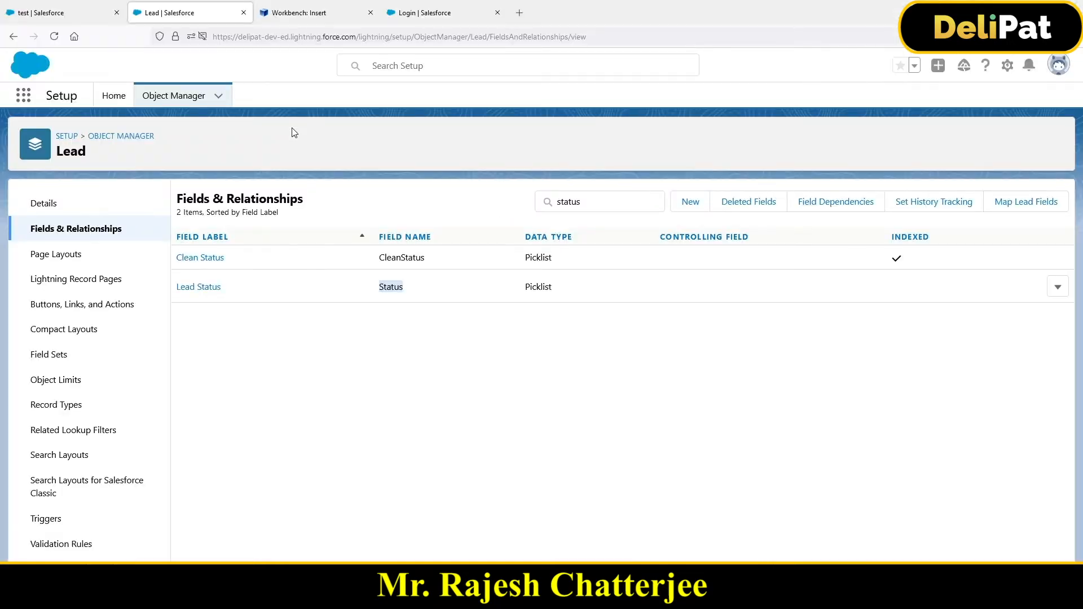
# - Switch to the Workbench Insert page and examine how the Lead fields are mapped to the CSV columns
pyautogui.click(297, 17)
pyautogui.scroll(-1, 87, 374)
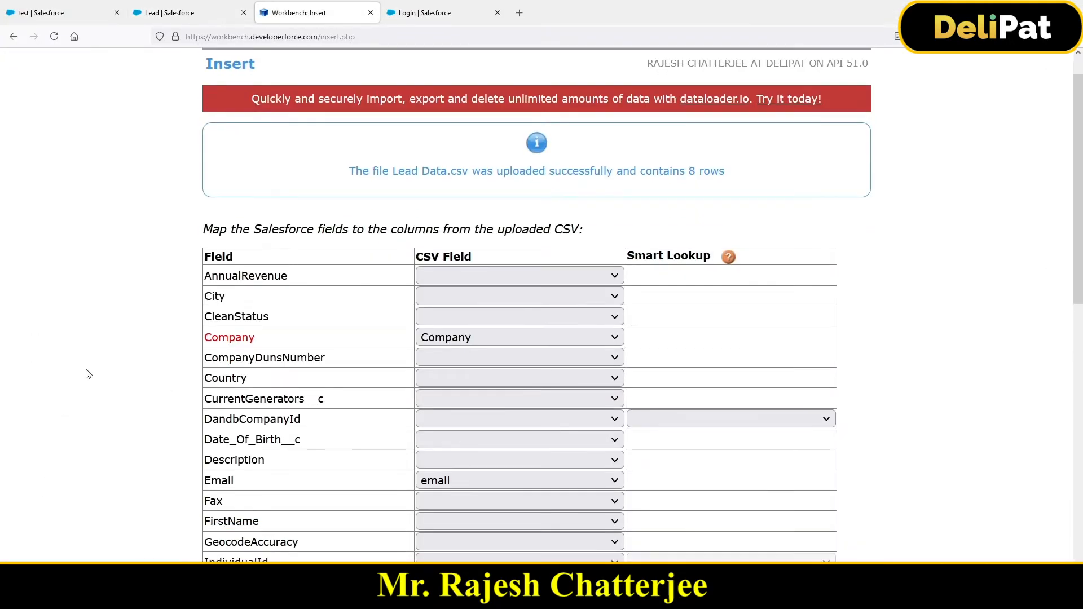
pyautogui.scroll(-3, 87, 374)
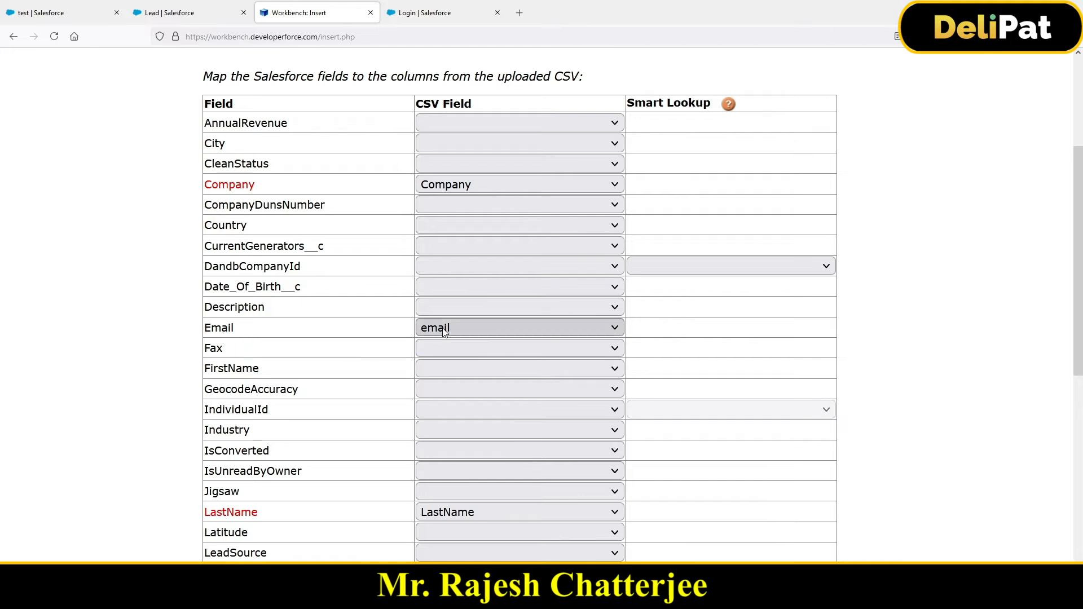
pyautogui.scroll(-5, 444, 333)
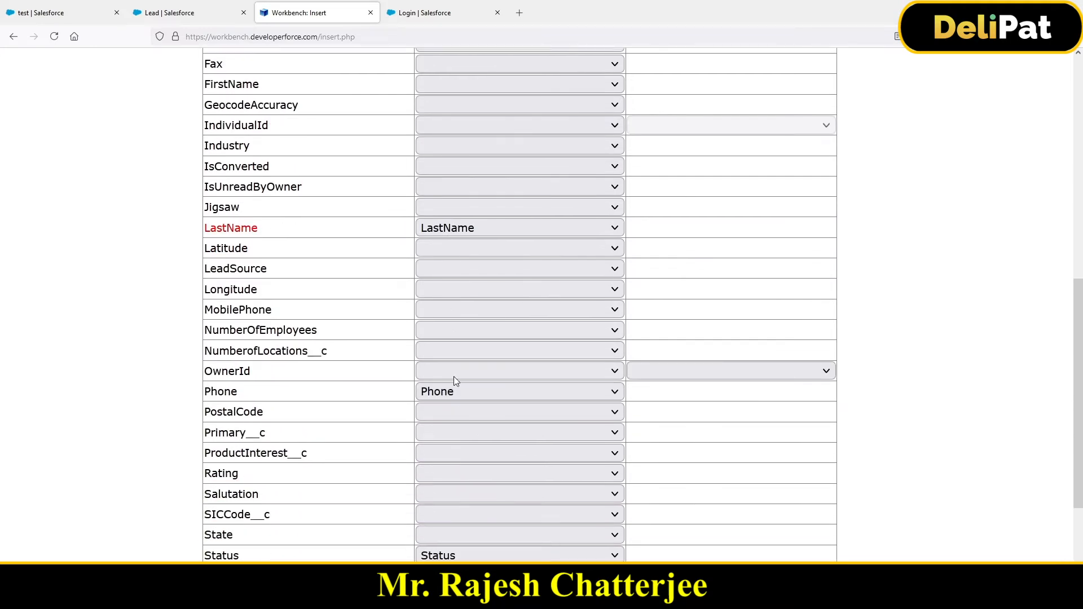
pyautogui.scroll(8, 454, 377)
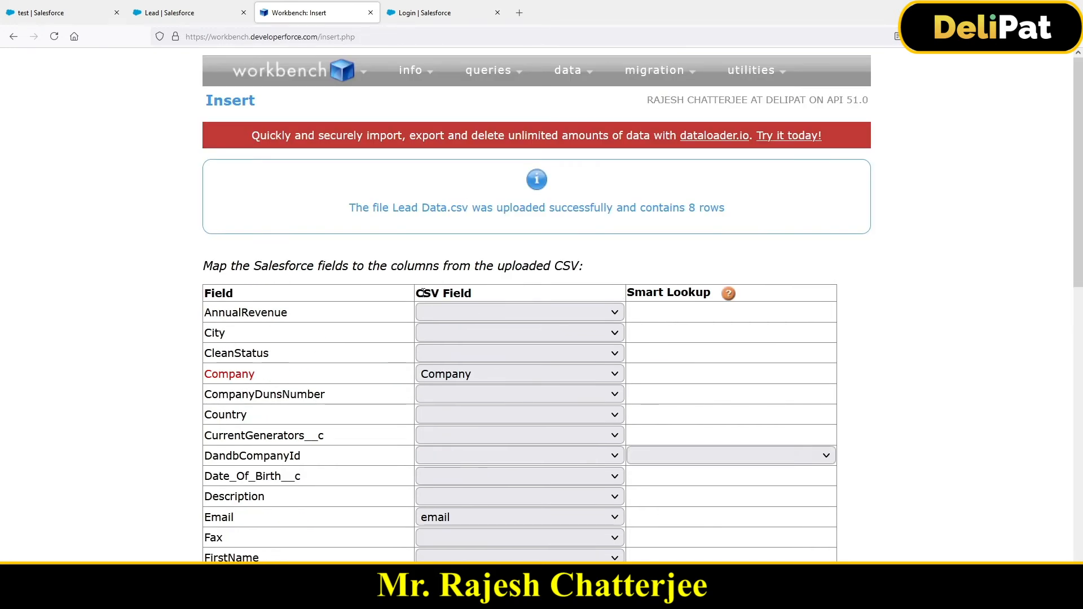
pyautogui.moveTo(423, 293); pyautogui.dragTo(478, 299)
pyautogui.moveTo(234, 294); pyautogui.dragTo(201, 293)
pyautogui.scroll(-10, 534, 377)
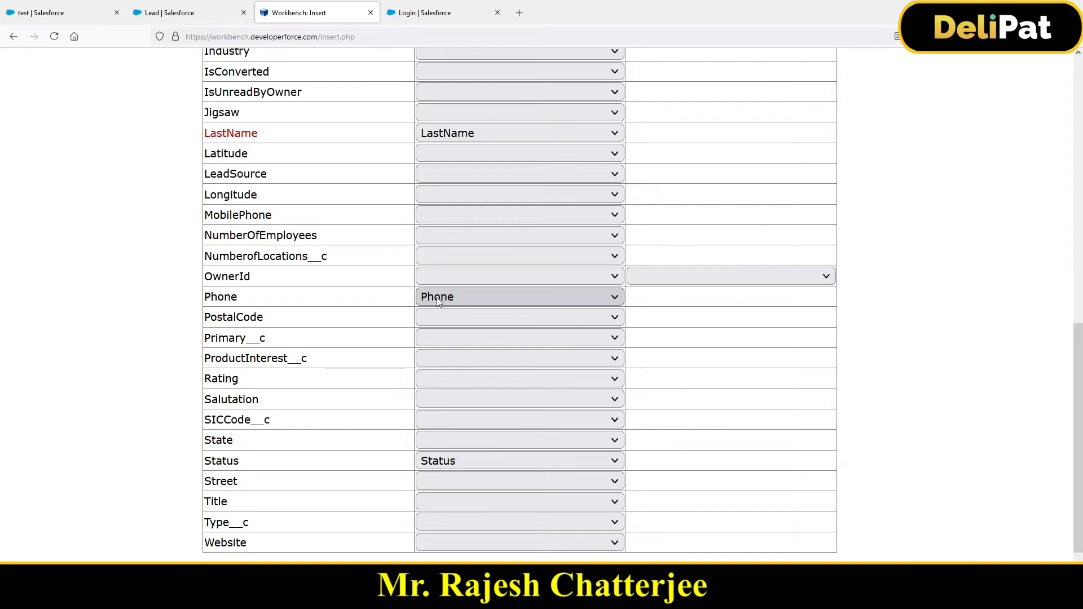
pyautogui.click(438, 301)
pyautogui.click(439, 300)
pyautogui.scroll(8, 332, 242)
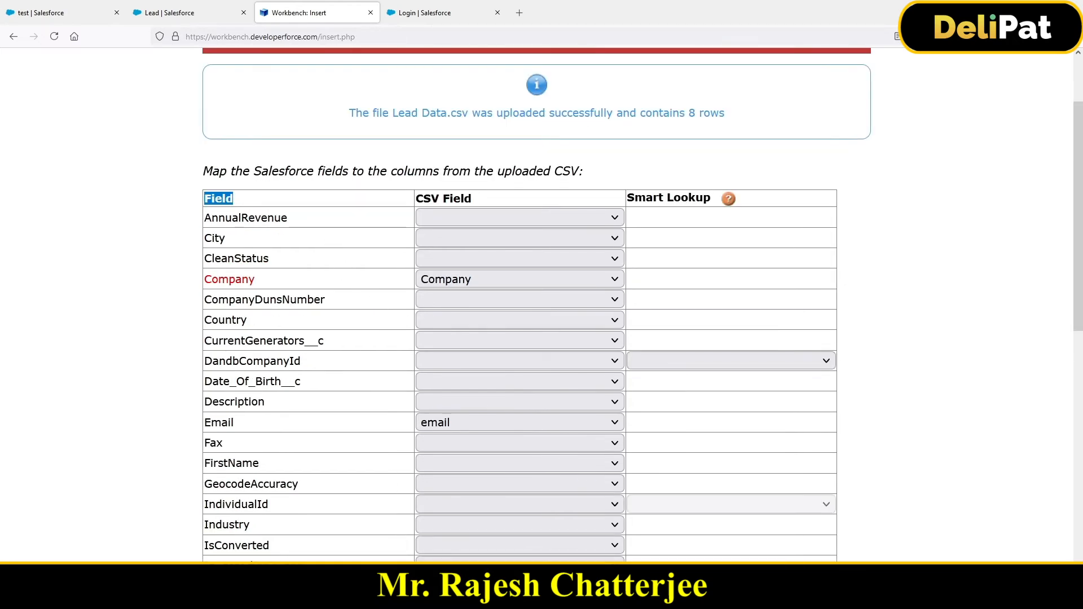
# - Check the Lead Data workbook in Excel against the Workbench field mapping
pyautogui.click(428, 597)
pyautogui.click(483, 554)
pyautogui.click(429, 597)
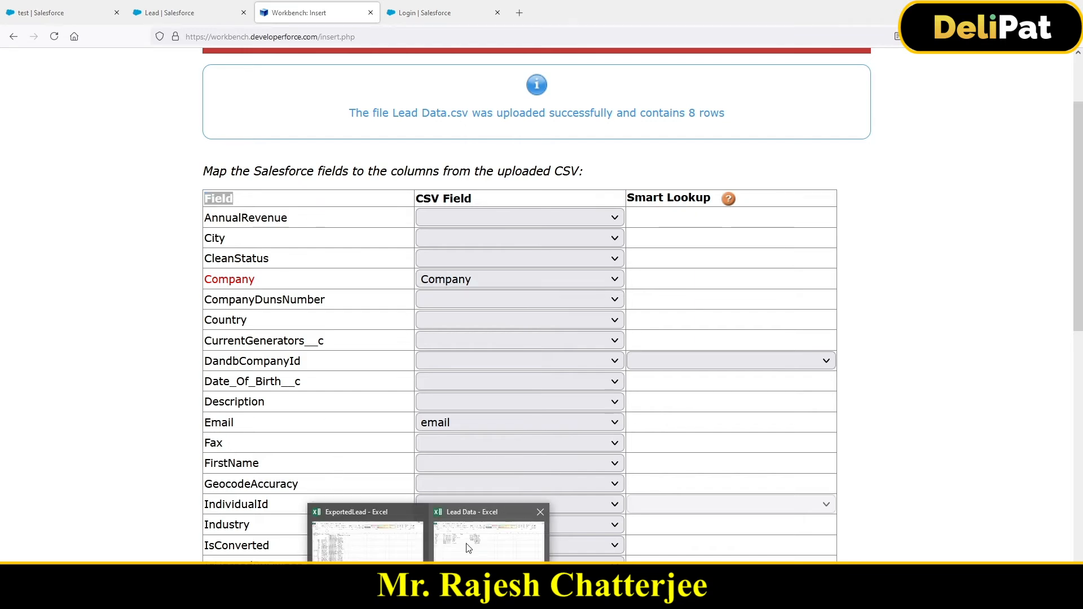
pyautogui.moveTo(465, 549)
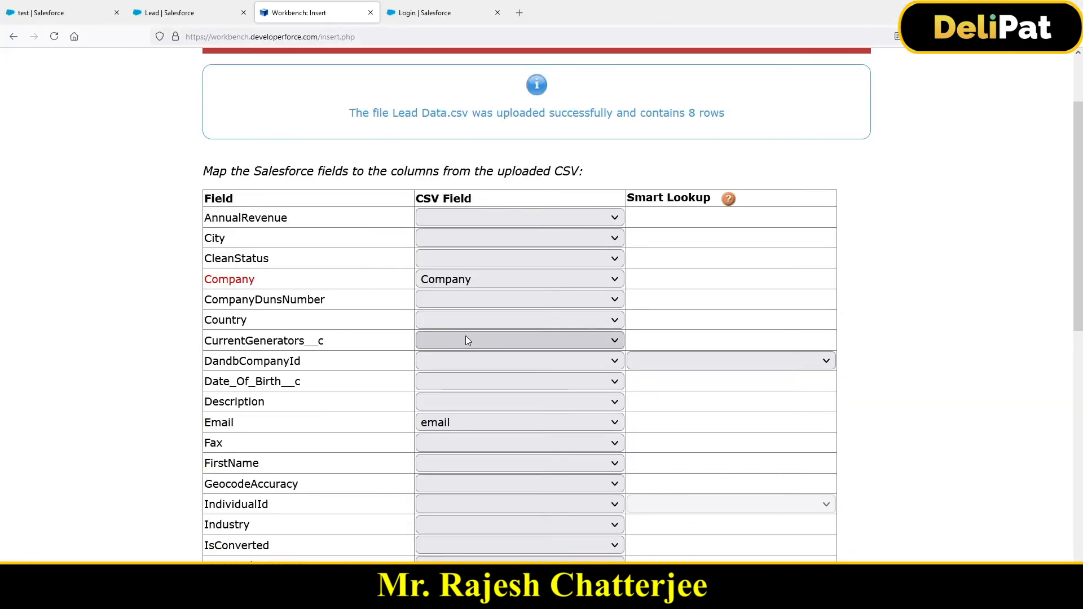
# - Submit the mappings for Company, Email, LastName, Phone and Status, review them, and confirm the insert into Lead
pyautogui.scroll(-10, 467, 339)
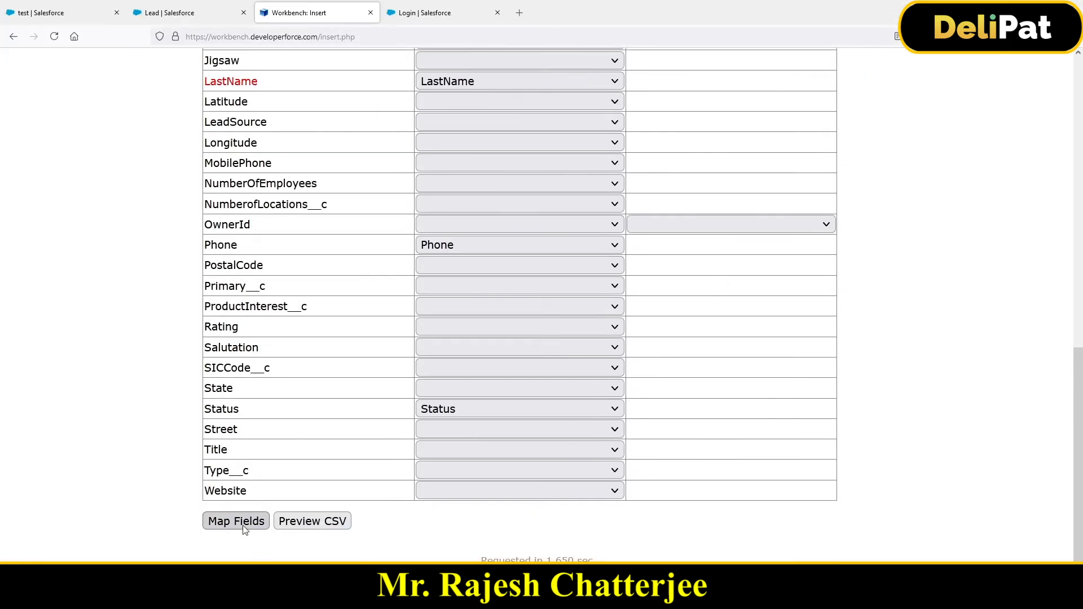
pyautogui.click(242, 531)
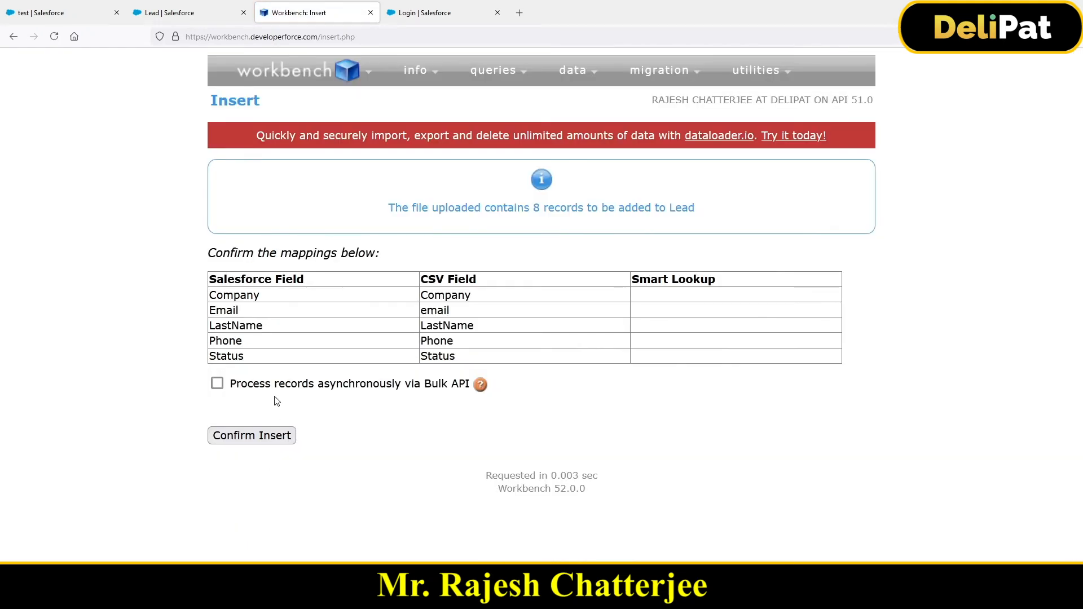
pyautogui.moveTo(398, 210); pyautogui.dragTo(694, 210)
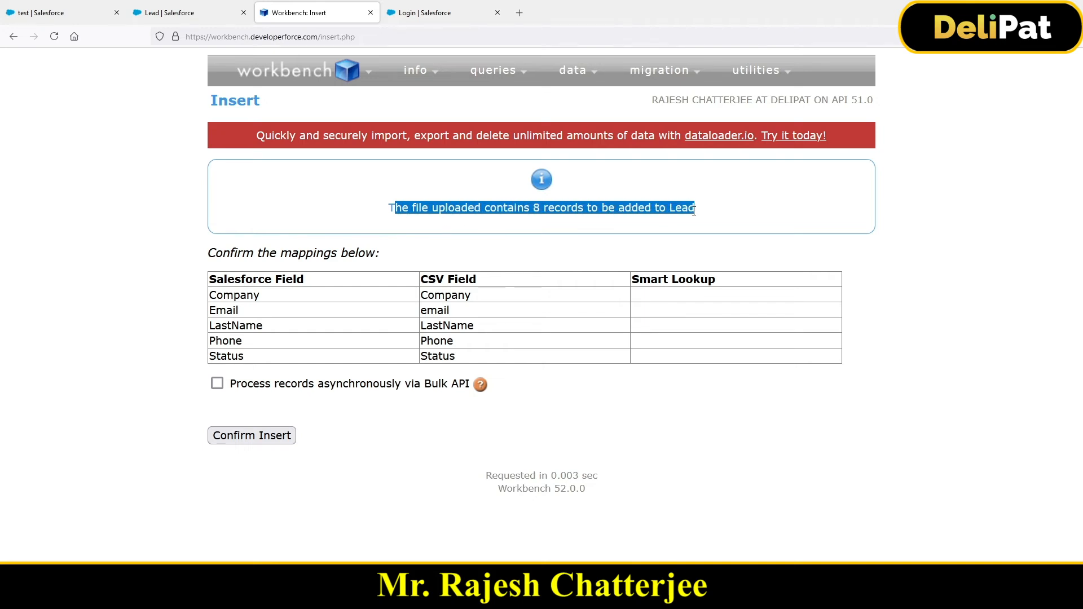
pyautogui.doubleClick(446, 294)
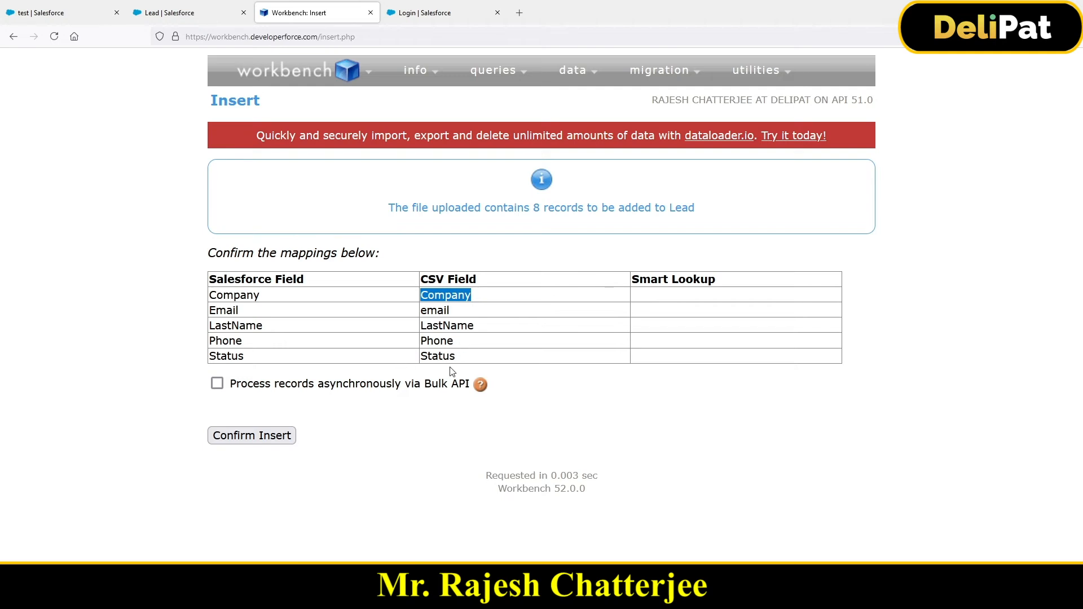
pyautogui.click(262, 437)
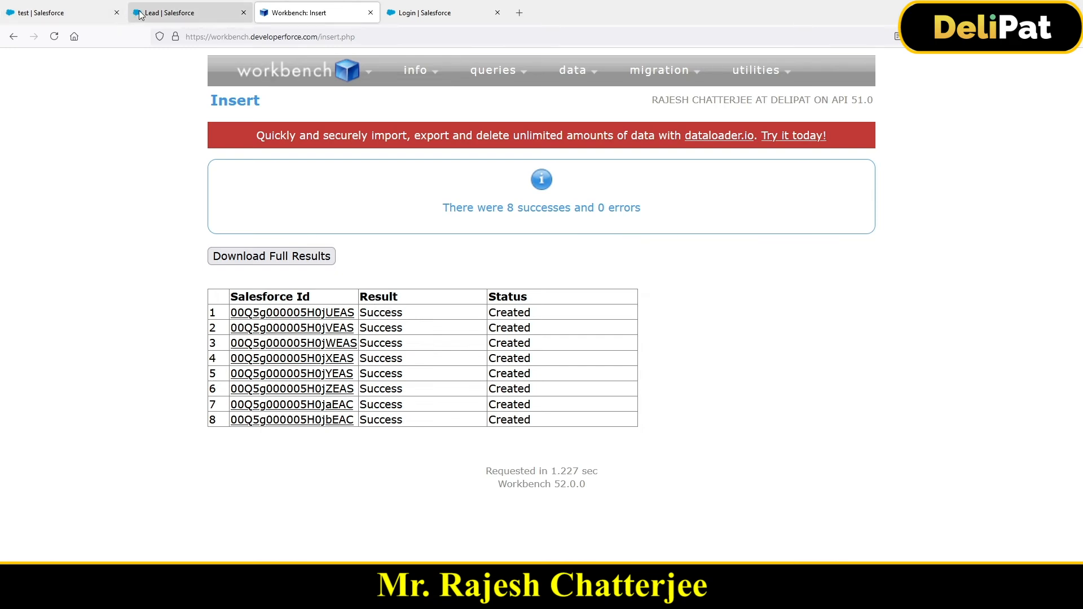
# - View the first inserted lead in Salesforce from the Workbench insert results
pyautogui.click(160, 19)
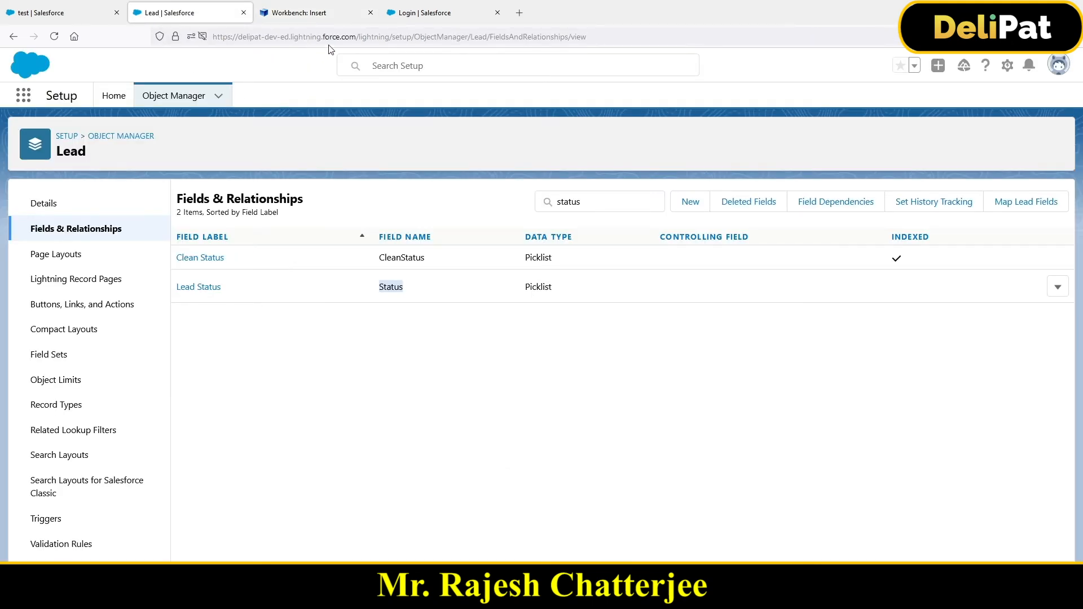
pyautogui.click(62, 13)
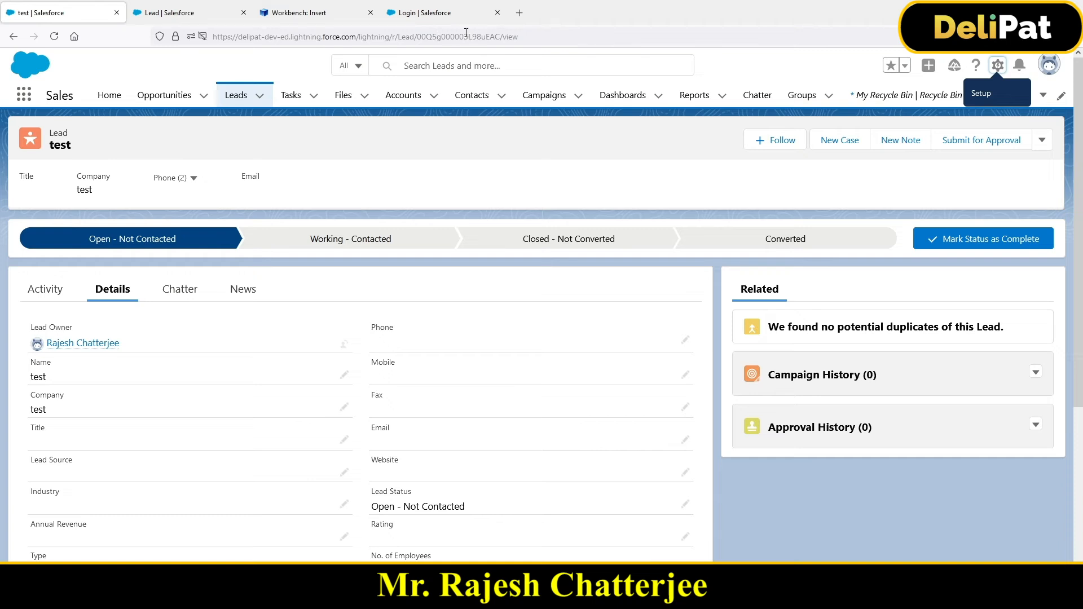
pyautogui.click(328, 14)
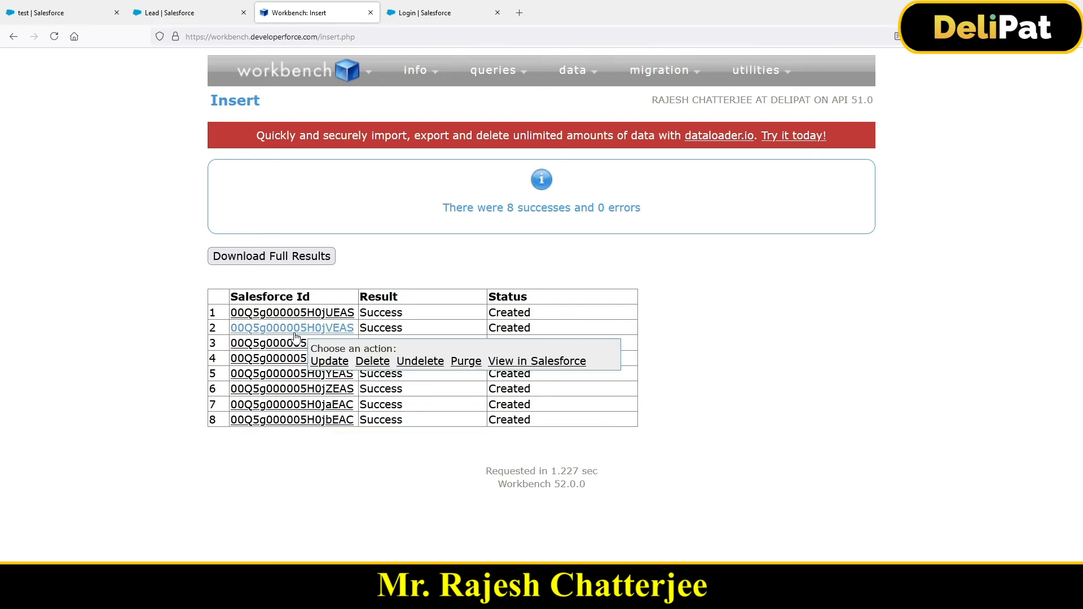
pyautogui.moveTo(292, 314)
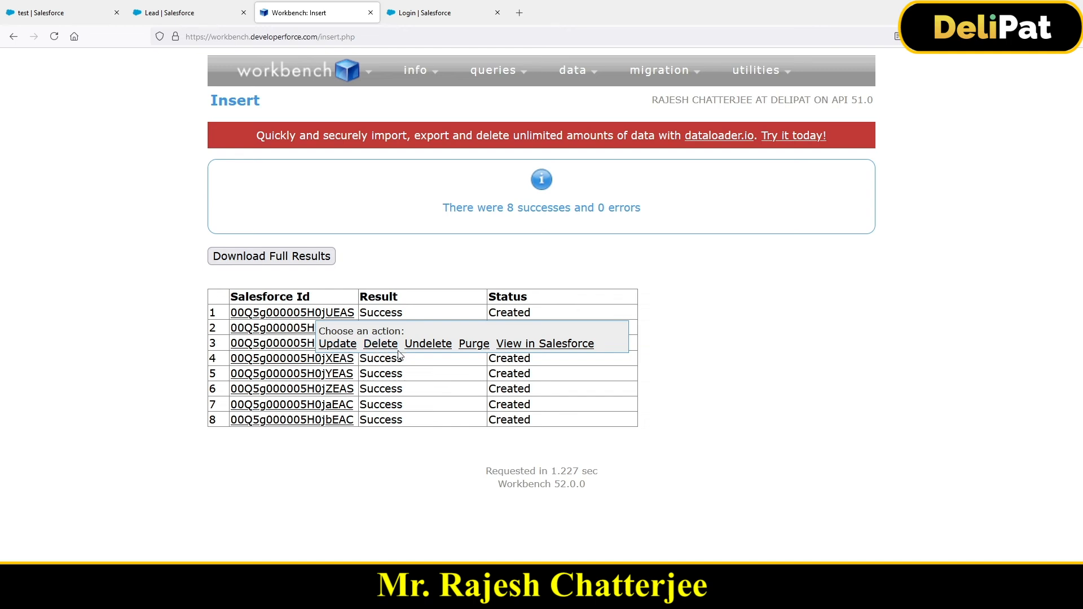
pyautogui.click(519, 348)
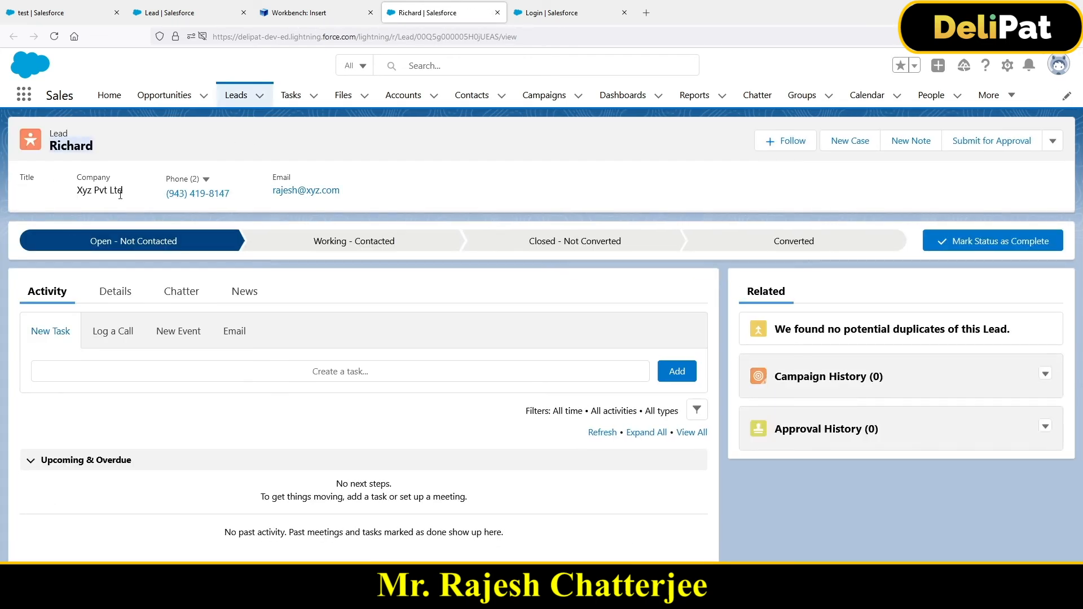
# - Switch to the Lead Data workbook in Excel and compare the first data row with the inserted lead
pyautogui.click(429, 598)
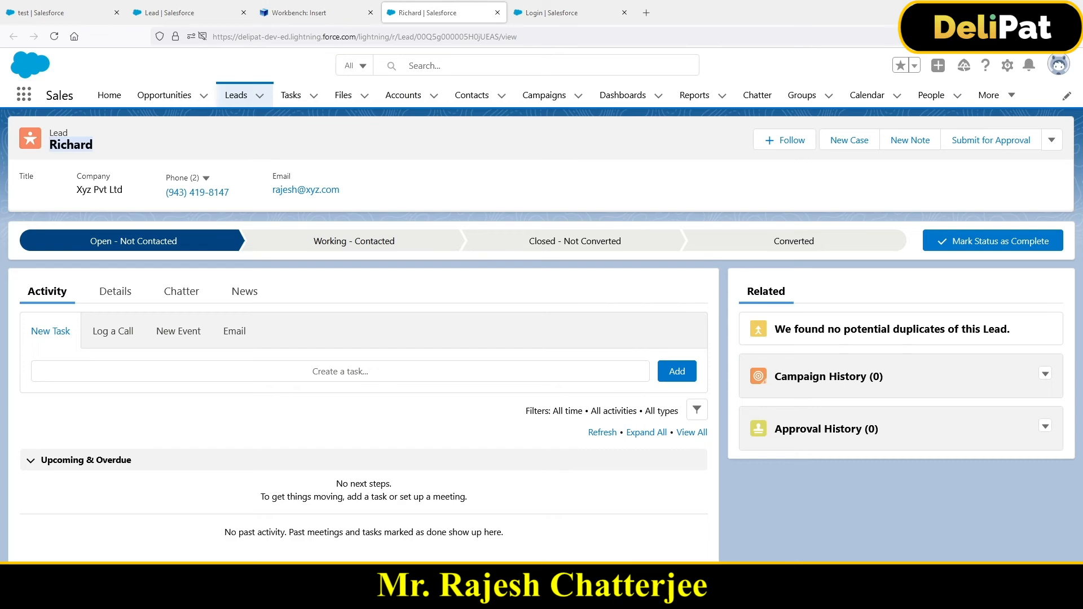
pyautogui.click(505, 554)
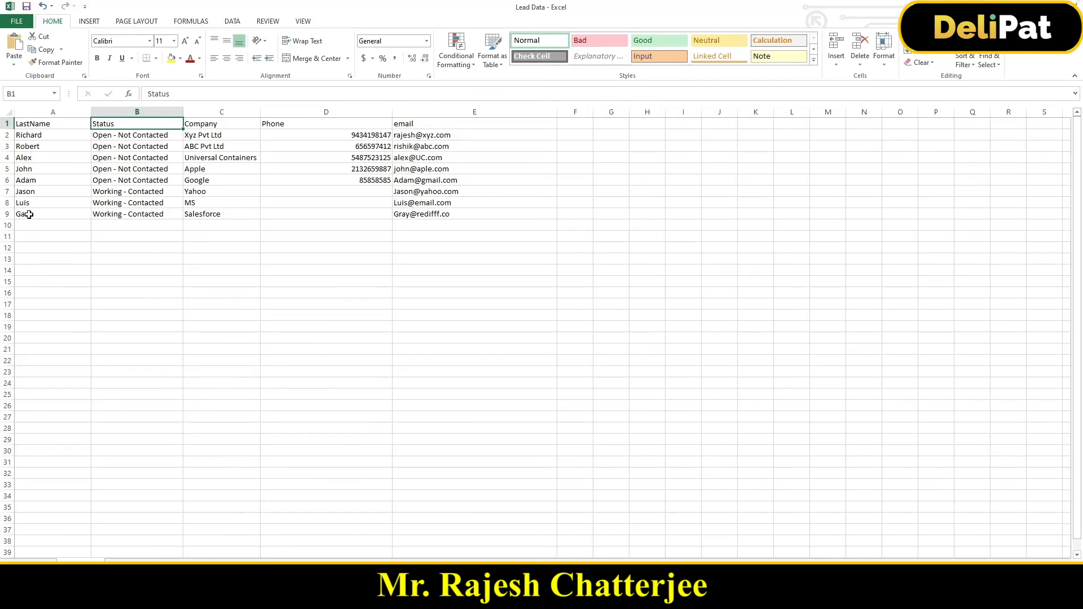
pyautogui.click(31, 135)
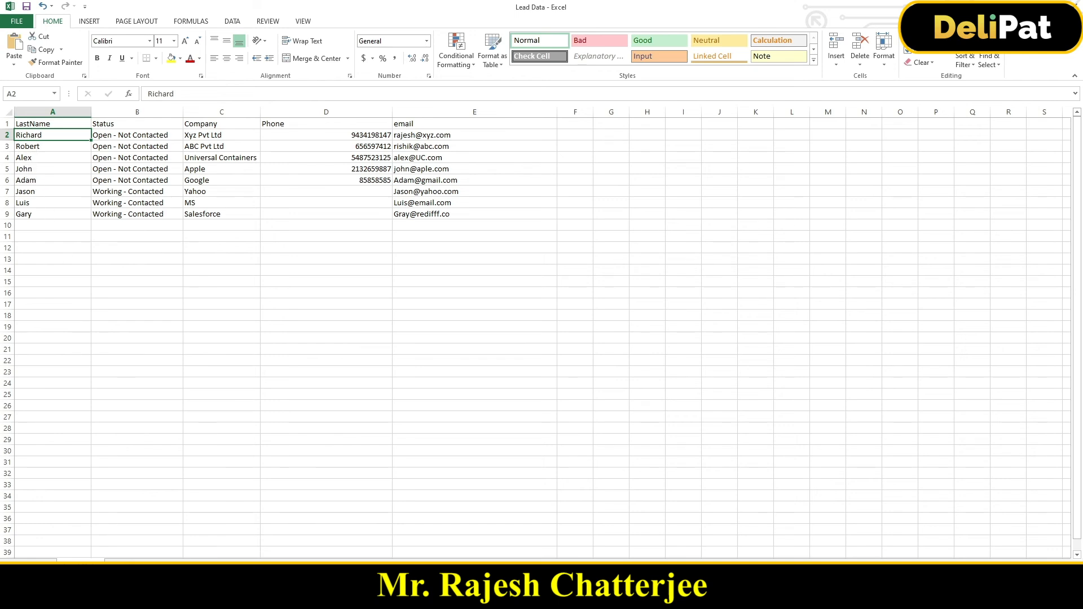
# - Return to Salesforce in Firefox and show the Today's Leads list view
pyautogui.hotkey('alt', 'Tab')
pyautogui.click(235, 95)
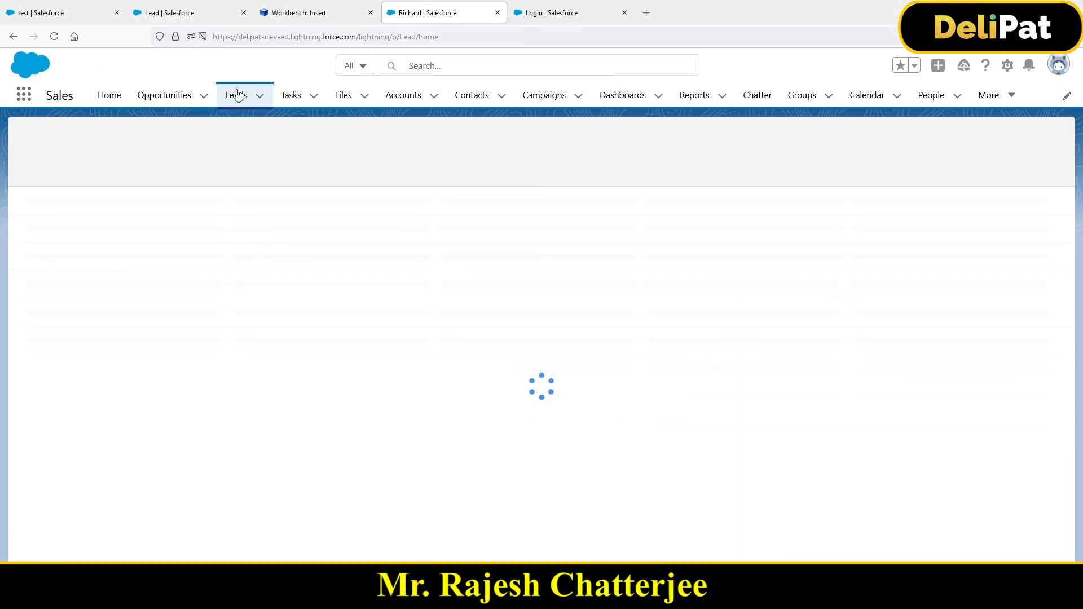
pyautogui.click(114, 147)
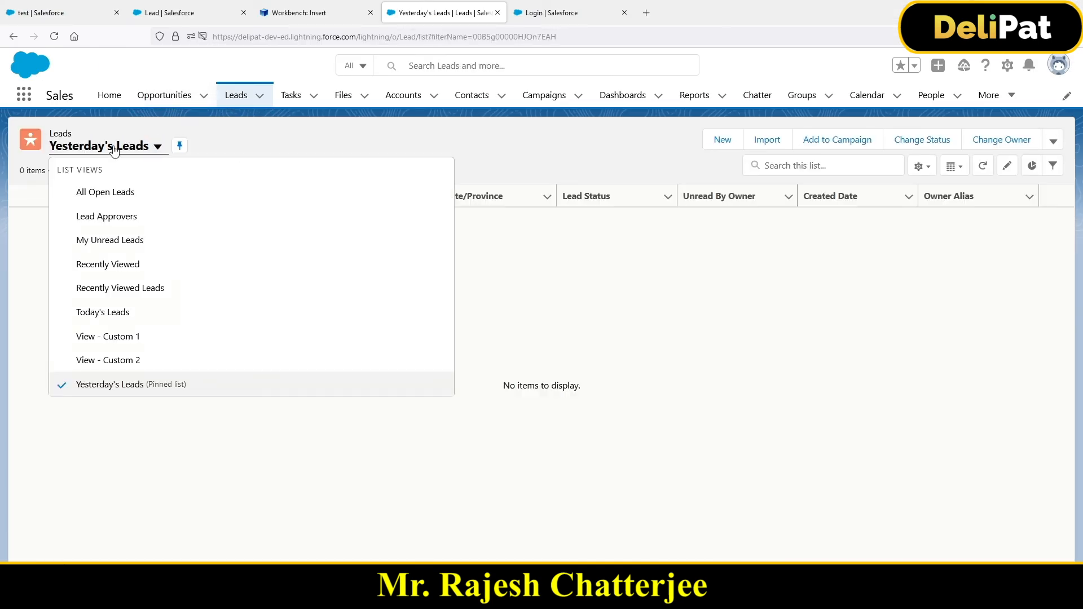
pyautogui.click(110, 319)
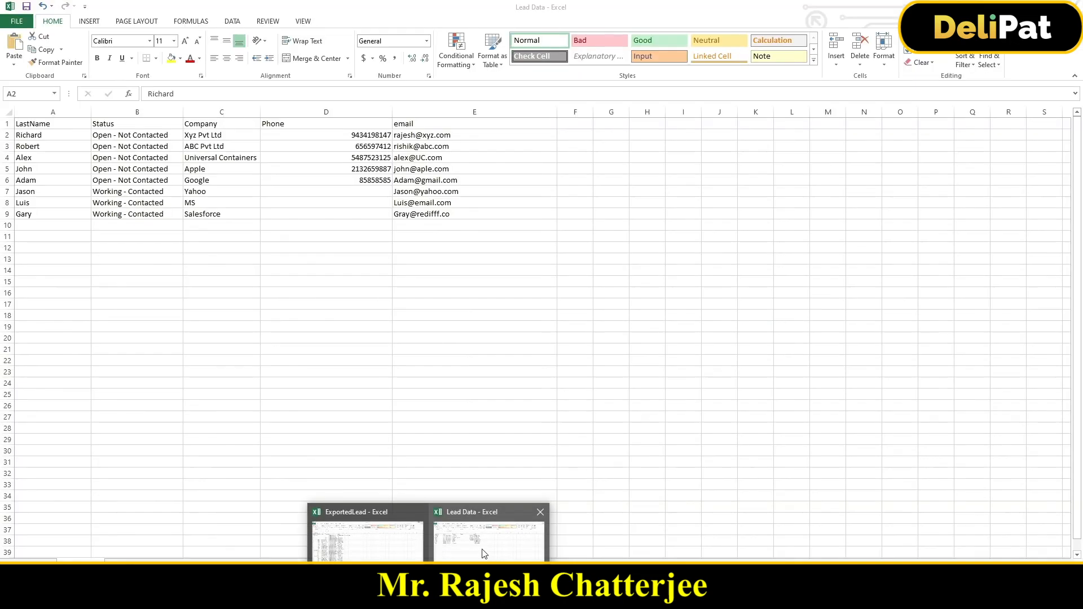
# - Compare the records in Today's Leads with the rows of the Lead Data workbook in Excel
pyautogui.click(482, 550)
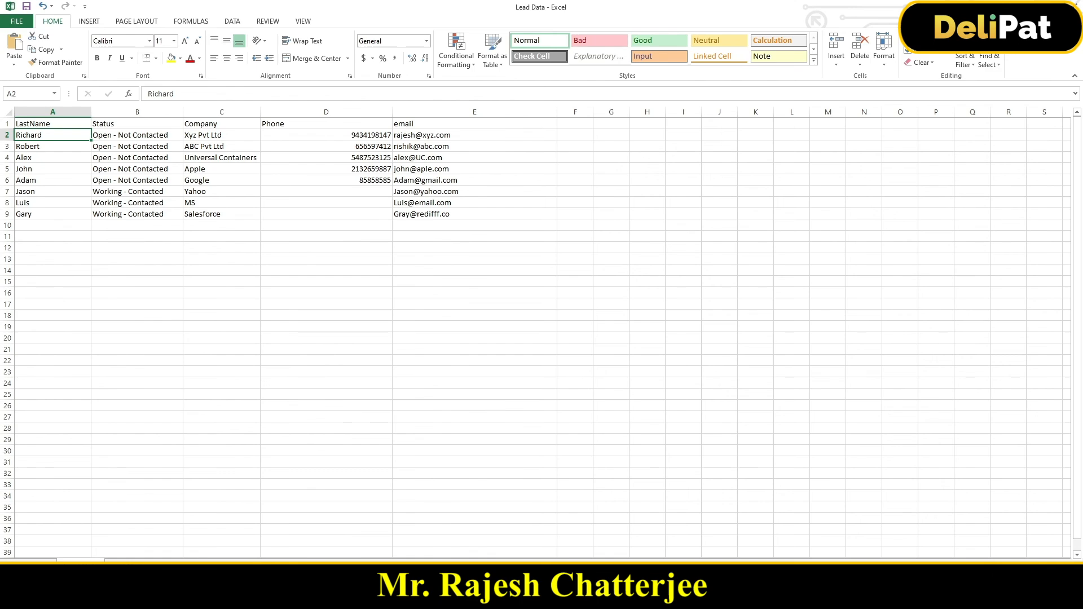
pyautogui.hotkey('alt', 'Tab')
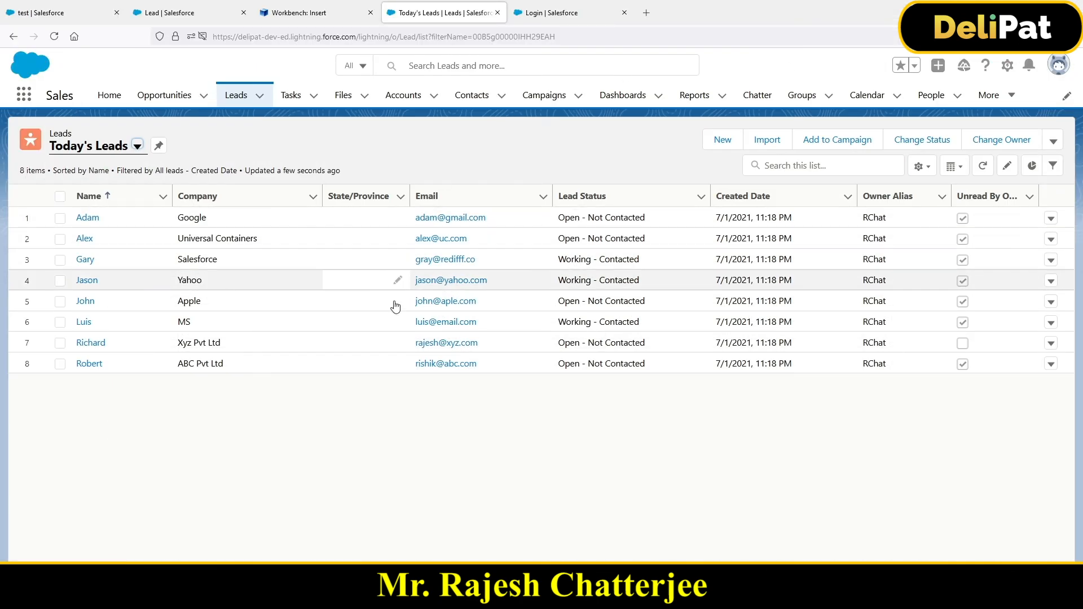
pyautogui.click(428, 598)
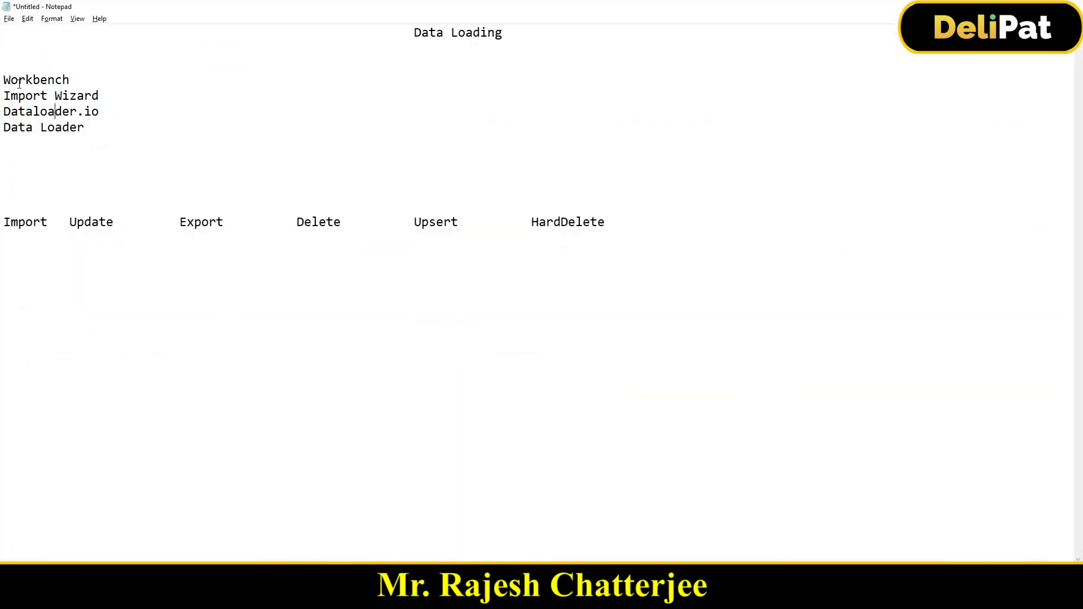
# - Review the Data Loading notes in Notepad, highlighting the listed tools and the Import, Update and Export operations
pyautogui.moveTo(3, 79); pyautogui.dragTo(68, 97)
pyautogui.moveTo(3, 222); pyautogui.dragTo(54, 224)
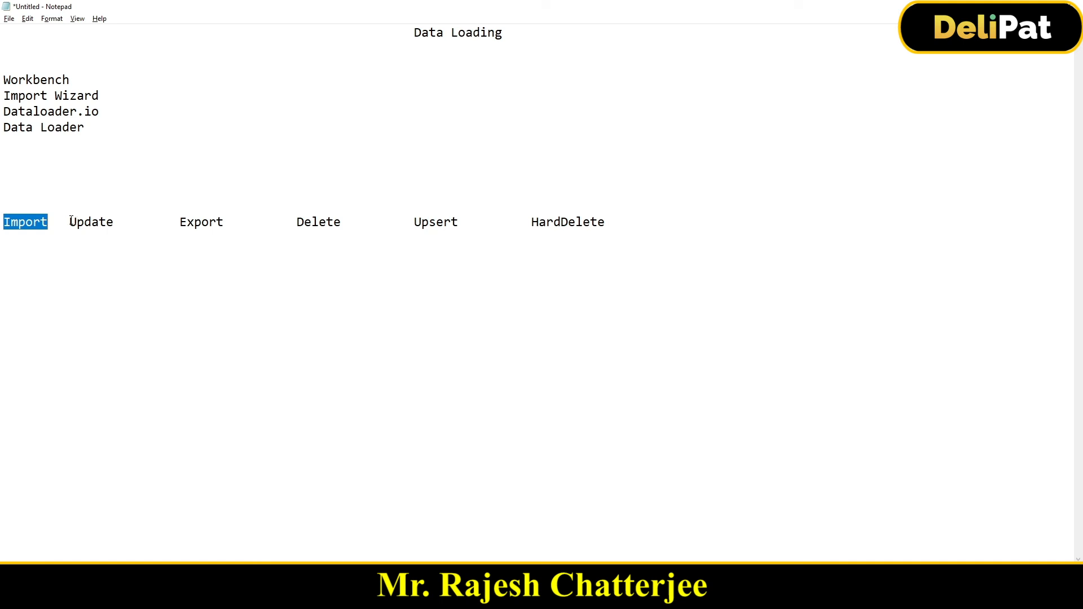
pyautogui.doubleClick(75, 222)
pyautogui.doubleClick(181, 224)
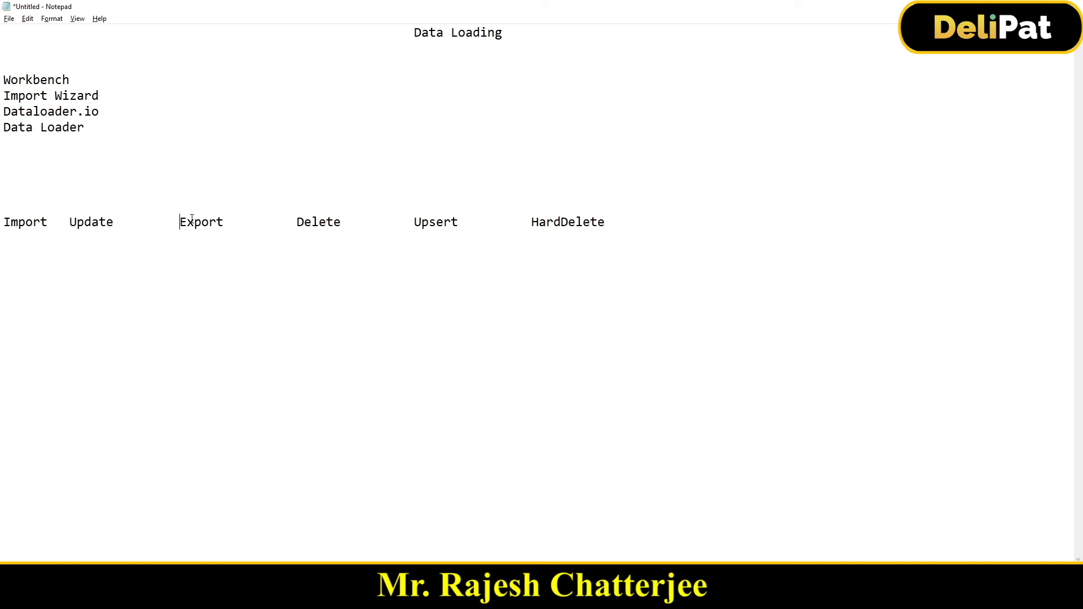
pyautogui.doubleClick(21, 224)
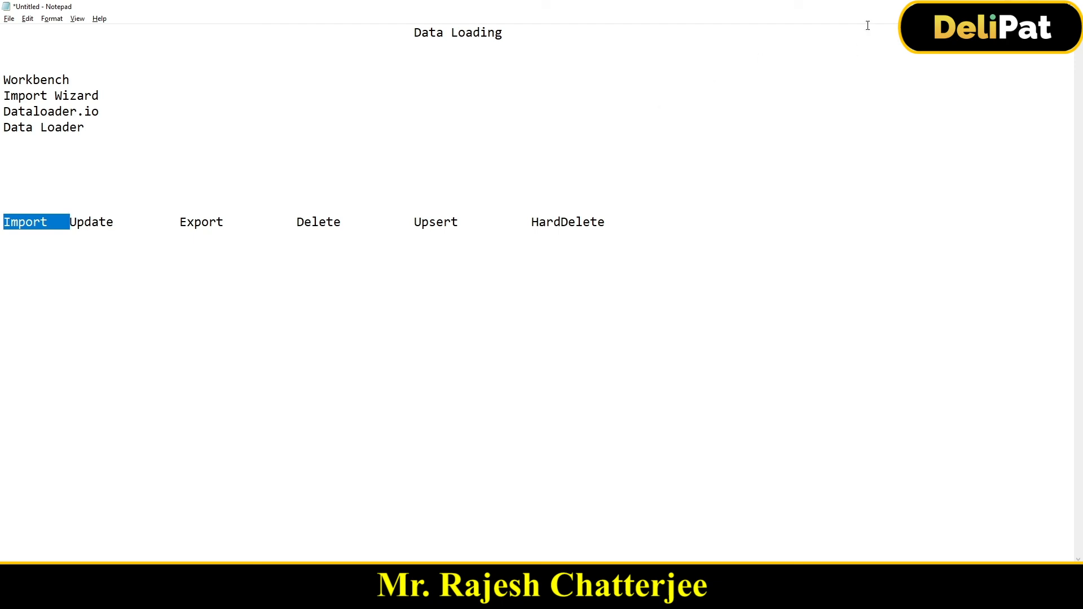
# - Return to the Workbench page in Firefox and bring up its data operations
pyautogui.hotkey('alt', 'Tab')
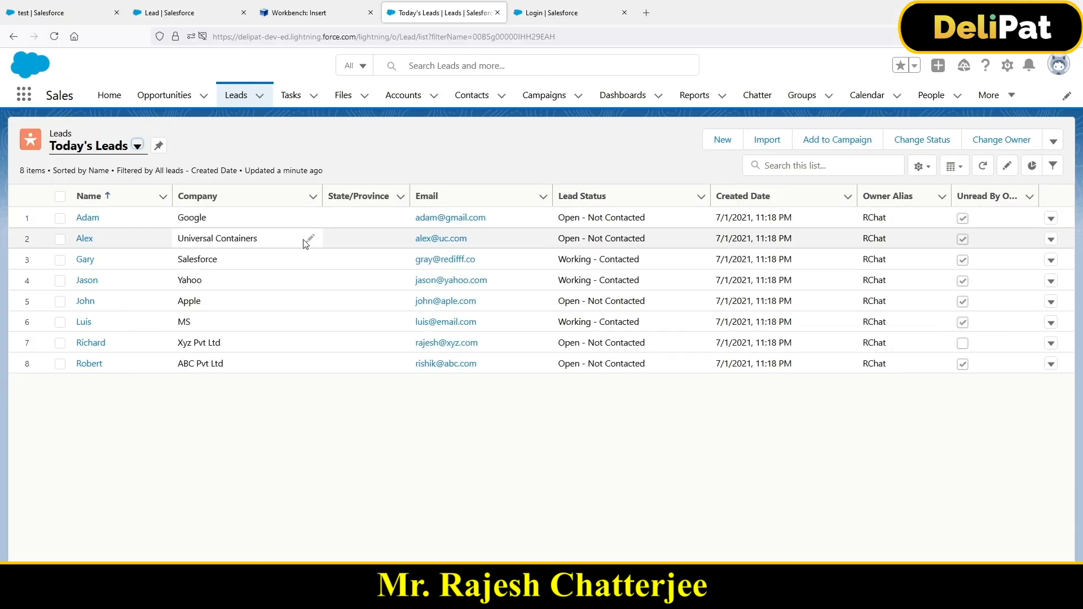
pyautogui.click(299, 13)
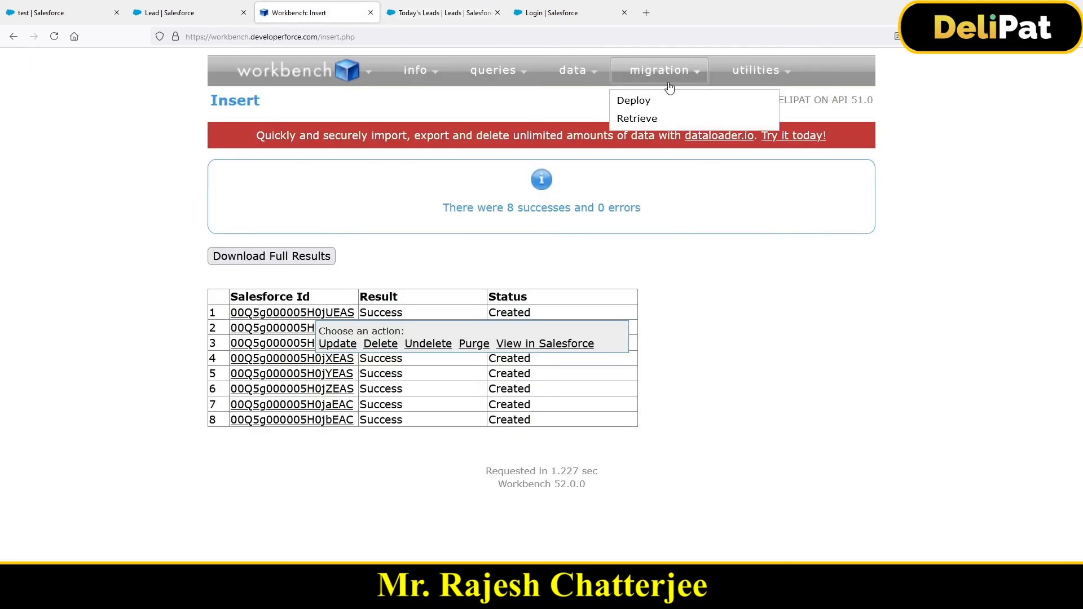
pyautogui.moveTo(588, 90)
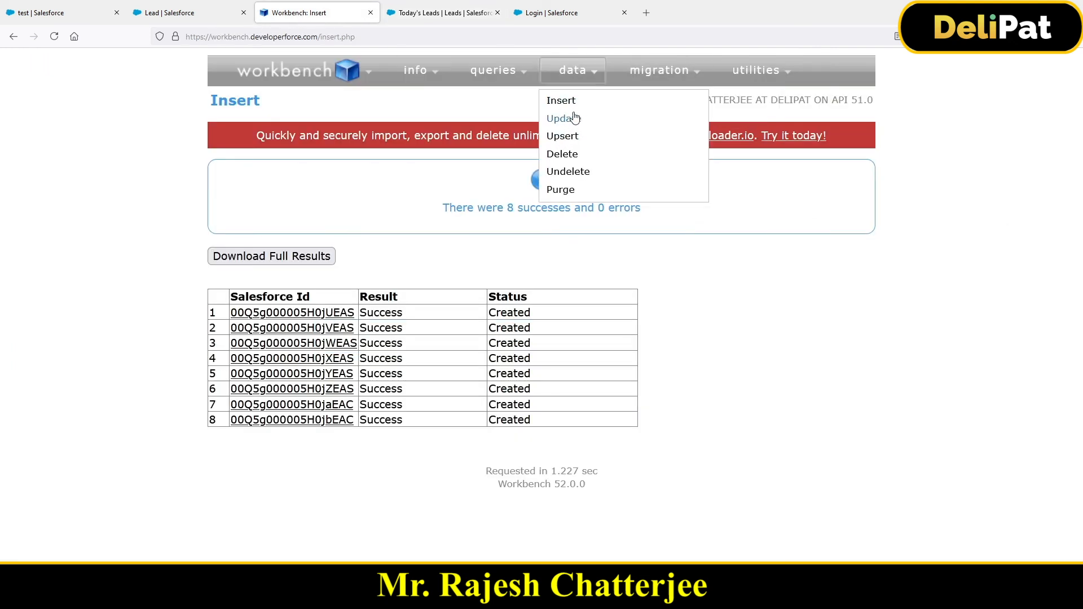